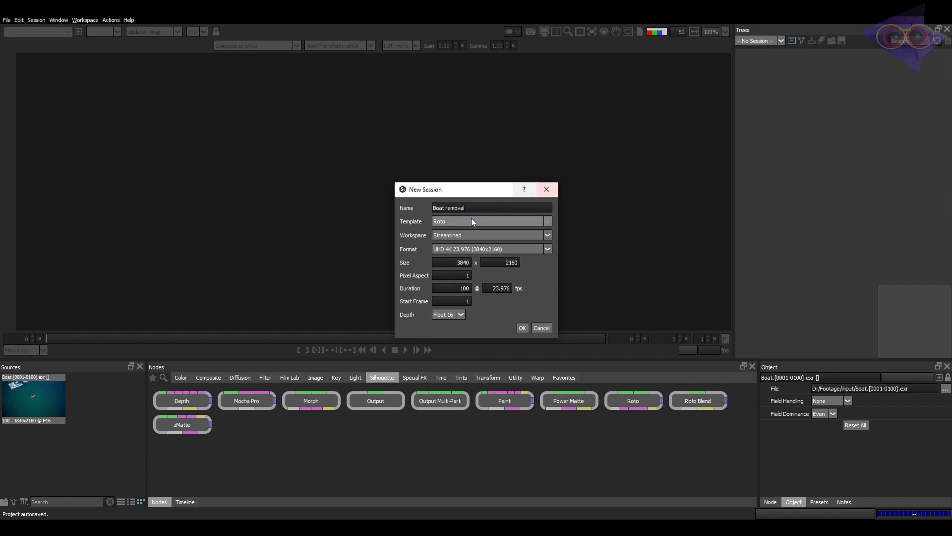
Step: Create the Boat removal session from the Roto template in UHD 4K 23.976 format and space the Output node below Roto
{"action": "left_click", "coordinate": [523, 328]}
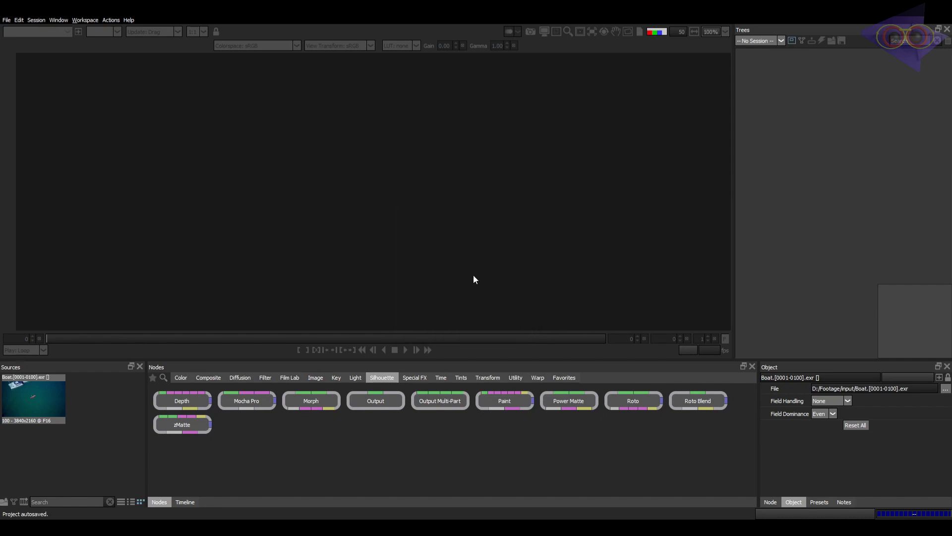
{"action": "left_click_drag", "start_coordinate": [868, 135], "coordinate": [870, 120]}
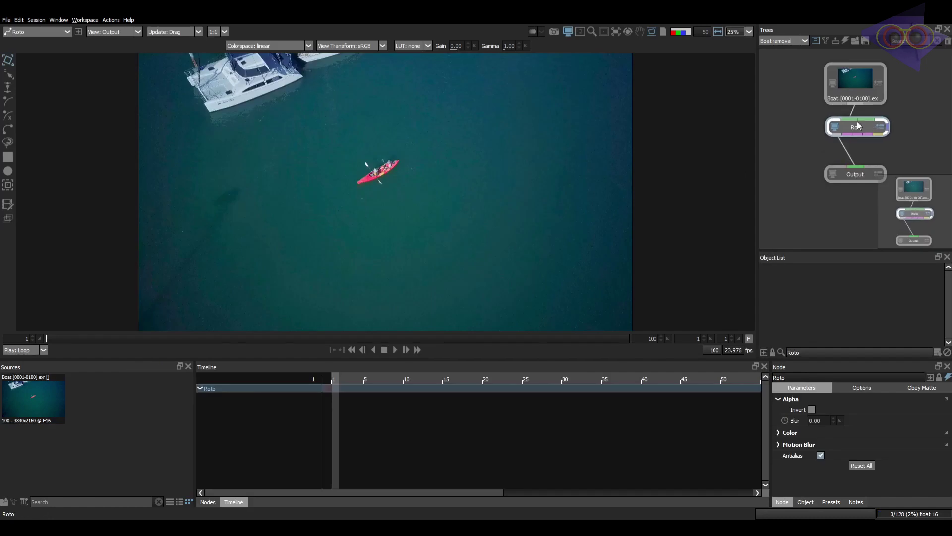
{"action": "left_click_drag", "start_coordinate": [854, 200], "coordinate": [854, 200]}
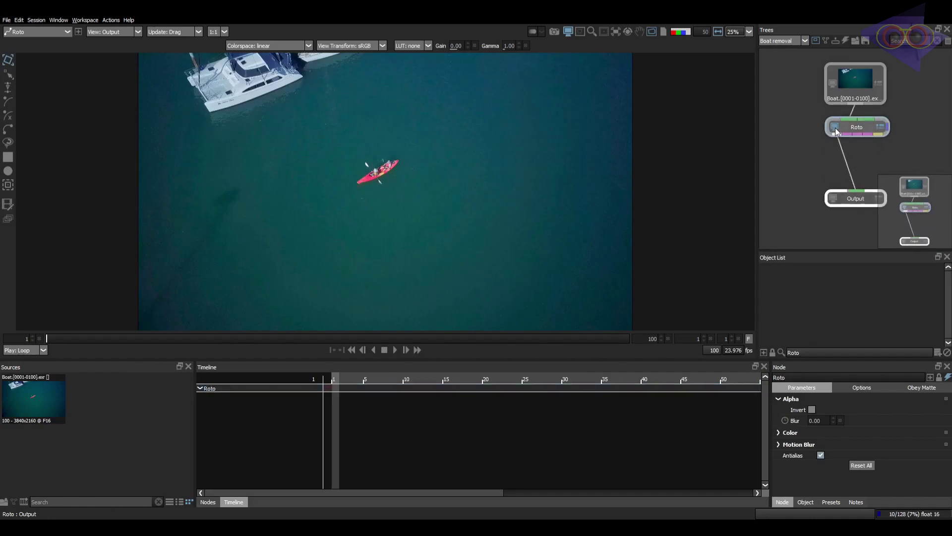
Step: Draw a closed Bezier shape around the catamaran, extending it past the frame's upper edge to include the neighbouring boat
{"action": "left_click_drag", "start_coordinate": [426, 164], "coordinate": [434, 207]}
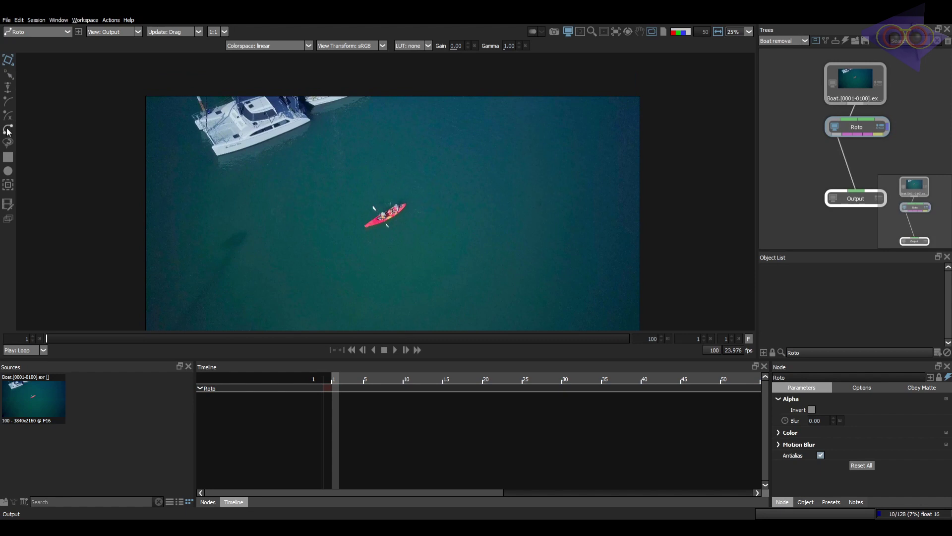
{"action": "left_click", "coordinate": [189, 82]}
{"action": "left_click", "coordinate": [208, 165]}
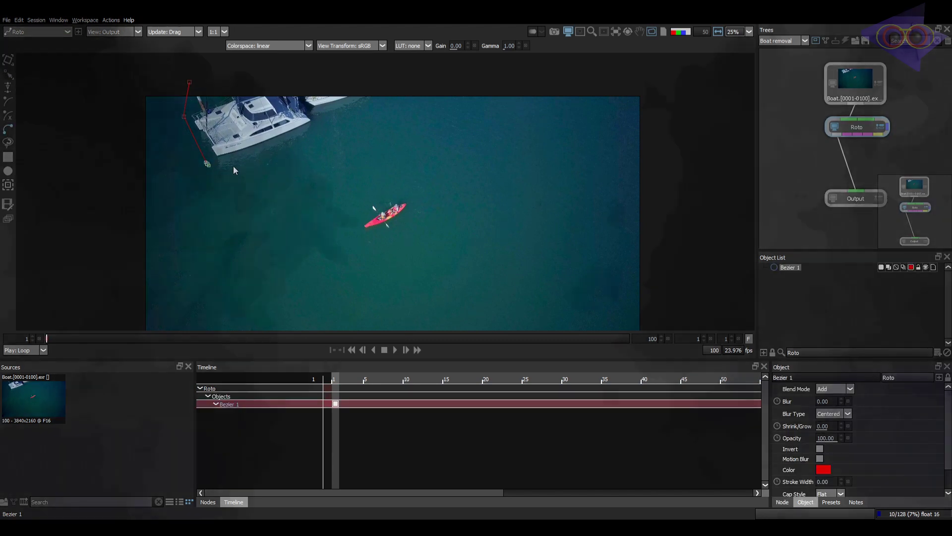
{"action": "left_click", "coordinate": [235, 165]}
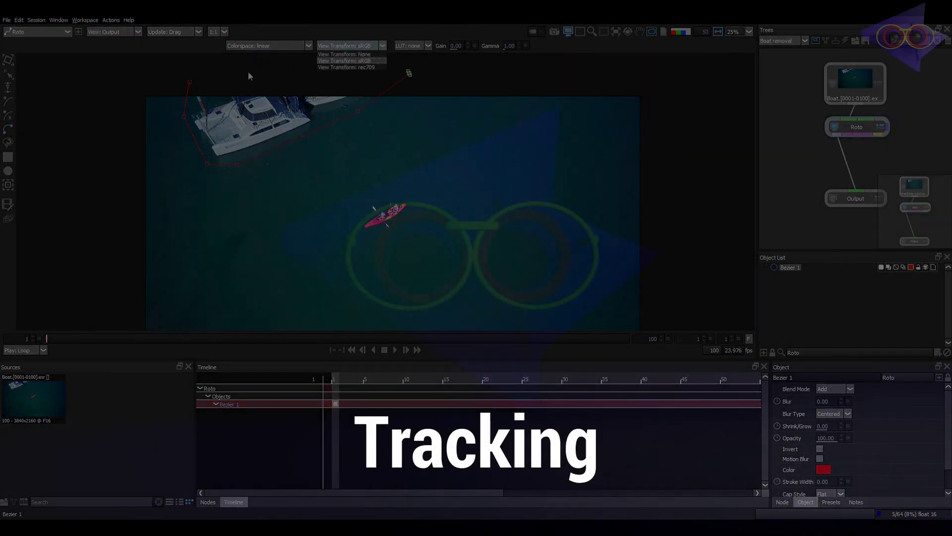
{"action": "left_click", "coordinate": [288, 64]}
{"action": "left_click", "coordinate": [189, 83]}
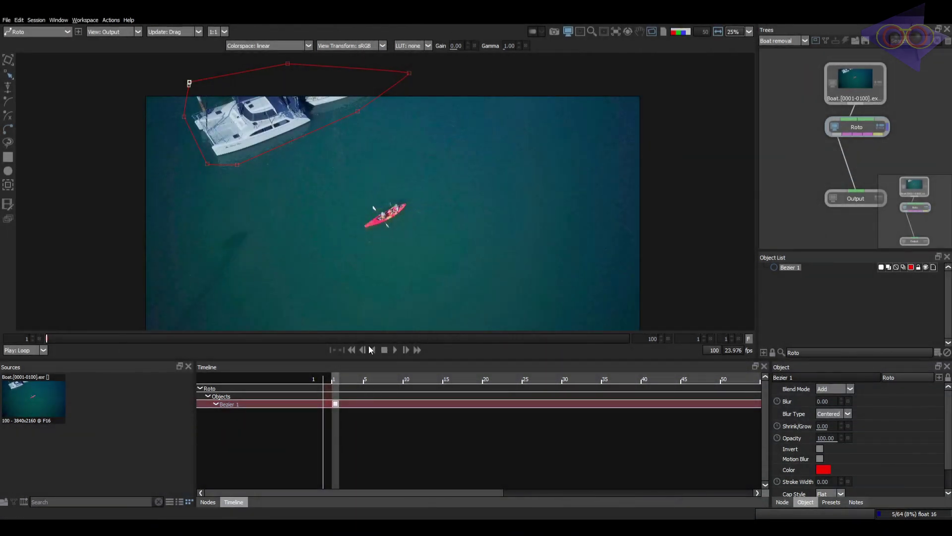
Step: Track the boat shape forward through the clip with Mocha Tracker and check the track by scrubbing in a stabilized view
{"action": "key", "text": "shift+t"}
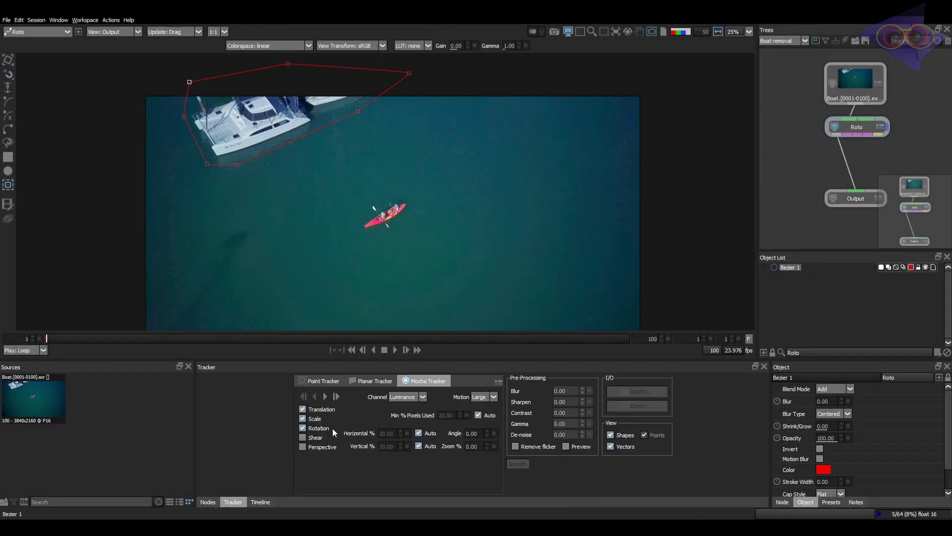
{"action": "left_click", "coordinate": [325, 396]}
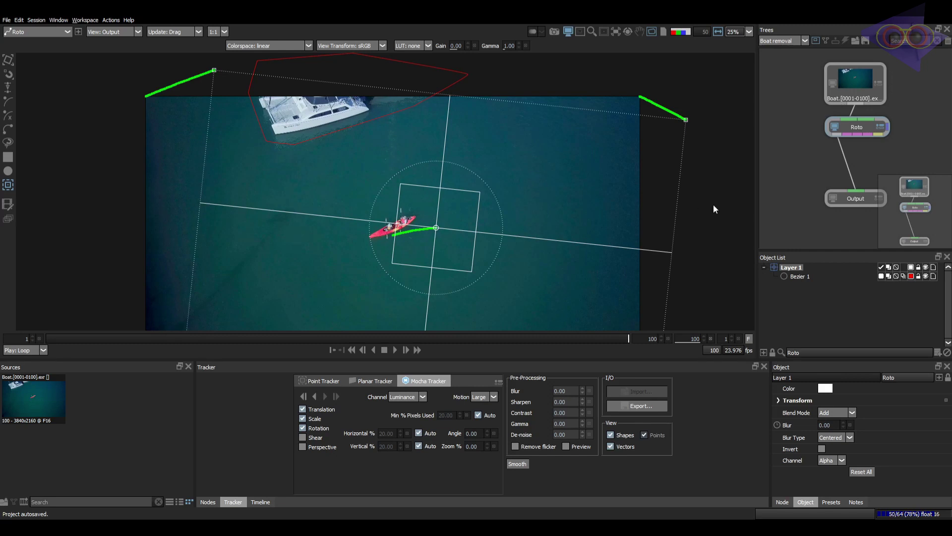
{"action": "left_click", "coordinate": [630, 63]}
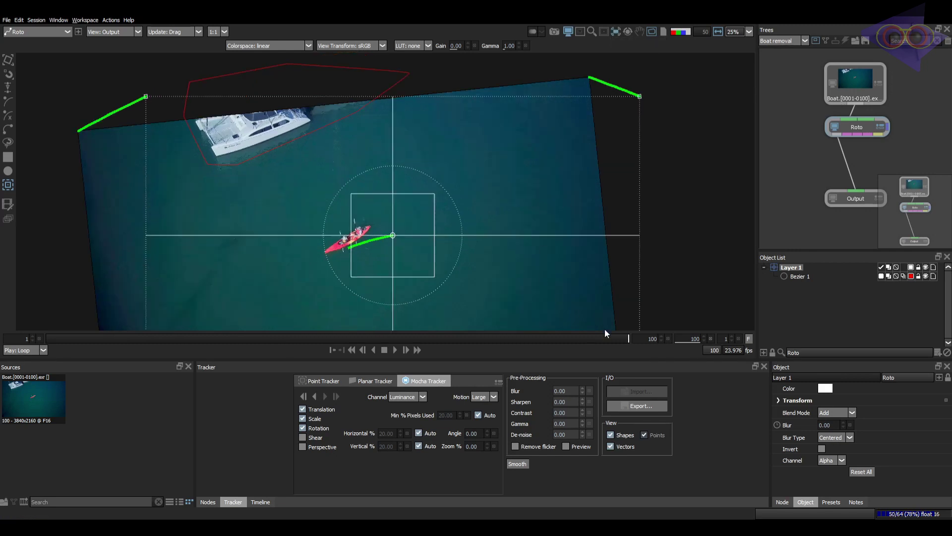
{"action": "left_click_drag", "start_coordinate": [573, 337], "coordinate": [47, 342]}
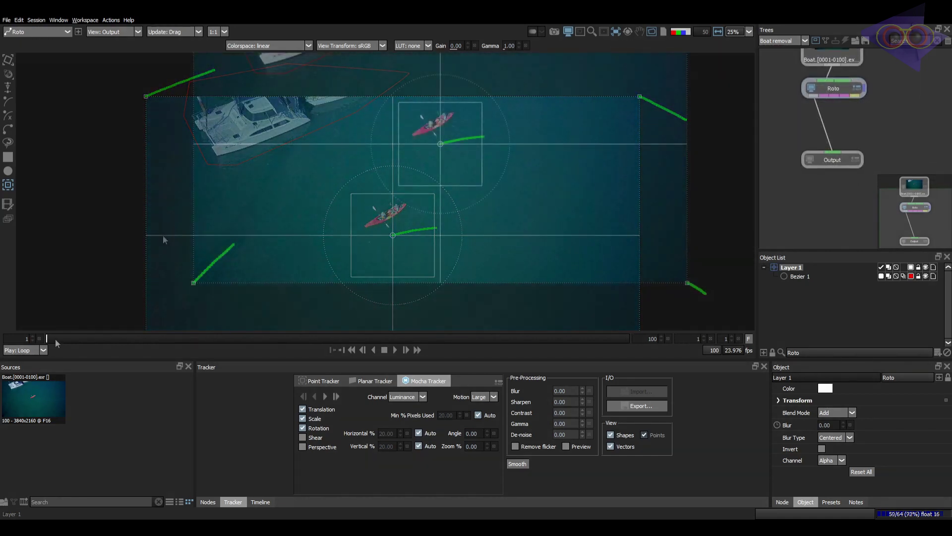
{"action": "left_click_drag", "start_coordinate": [55, 338], "coordinate": [673, 340]}
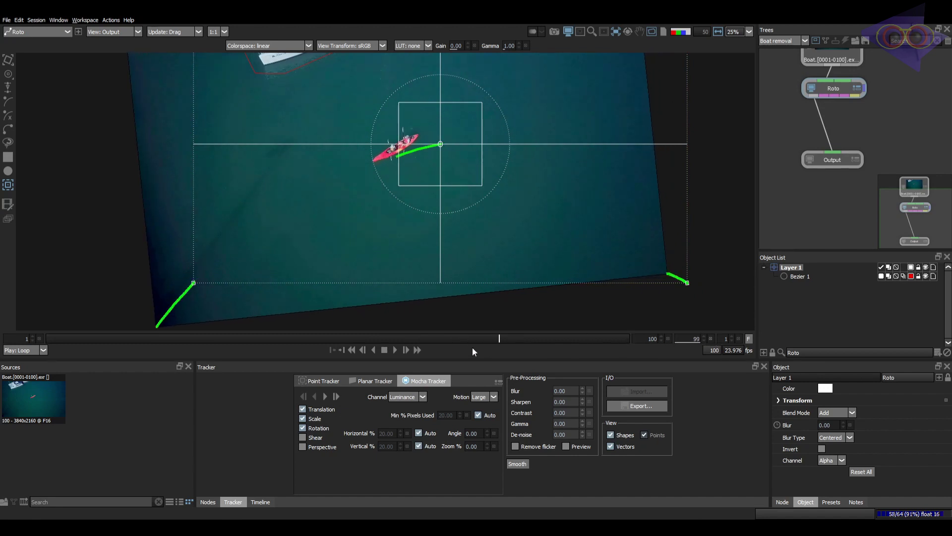
{"action": "left_click_drag", "start_coordinate": [472, 348], "coordinate": [23, 379]}
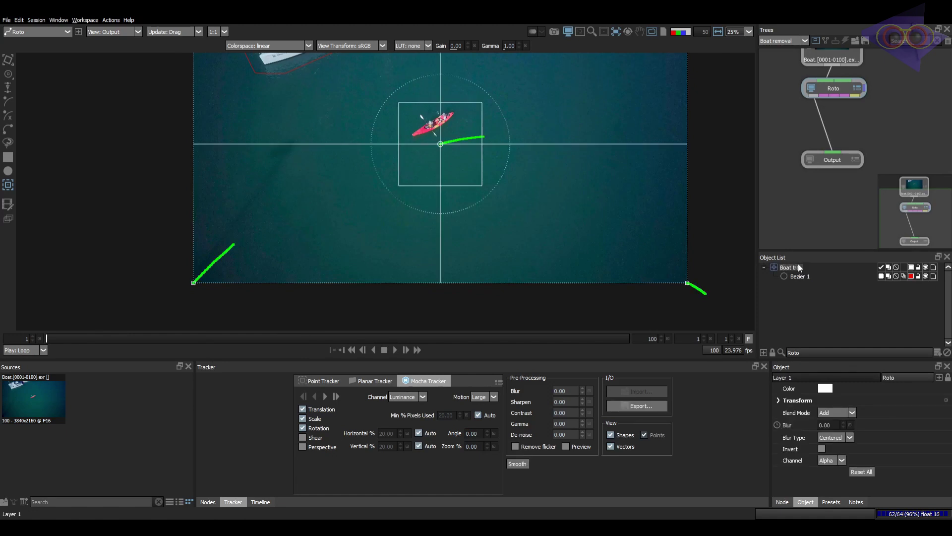
Step: Name the tracked layer Boat track and insert a Paint node between Roto and Output
{"action": "left_click", "coordinate": [839, 89]}
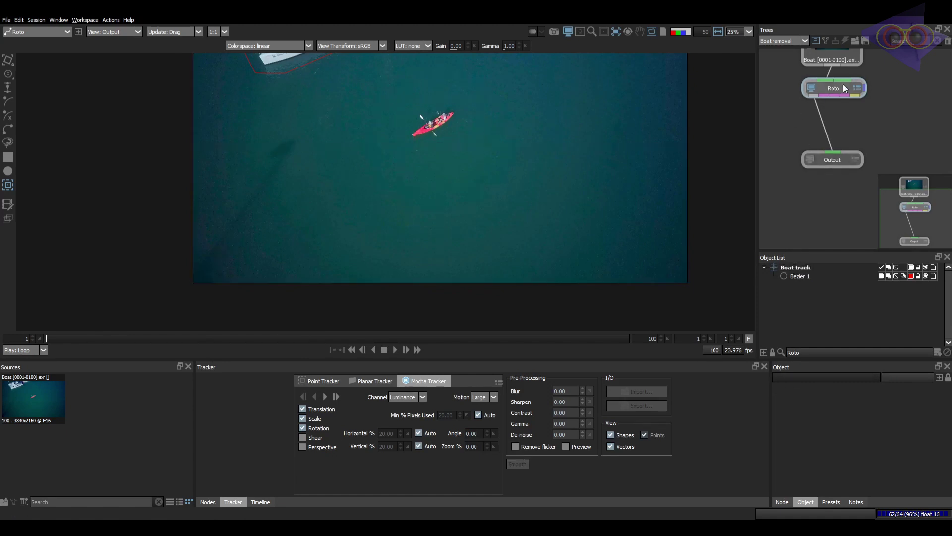
{"action": "left_click", "coordinate": [208, 501]}
{"action": "mouse_move", "coordinate": [527, 400]}
{"action": "left_mouse_down"}
{"action": "mouse_move", "coordinate": [871, 198]}
{"action": "mouse_move", "coordinate": [835, 129]}
{"action": "mouse_move", "coordinate": [821, 127]}
{"action": "mouse_move", "coordinate": [829, 101]}
{"action": "left_mouse_up"}
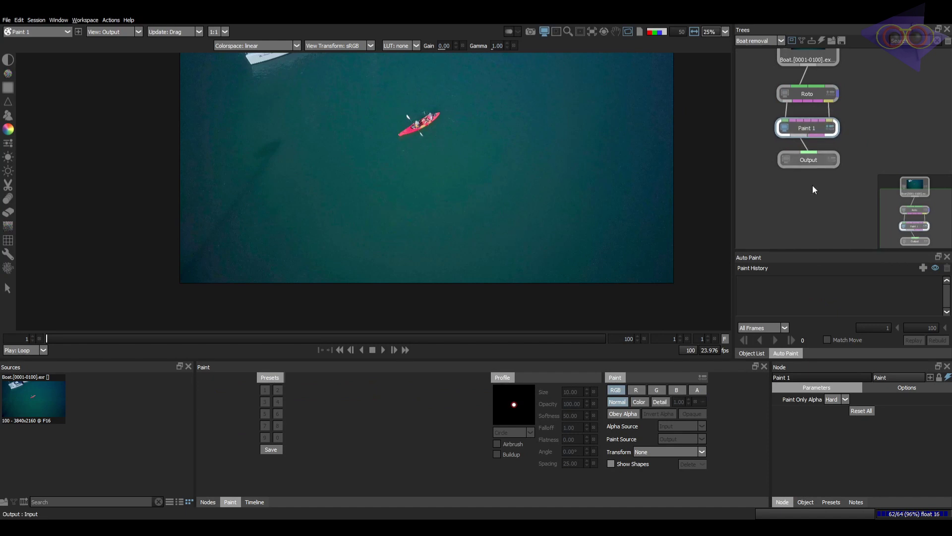
Step: Set the paint transform to Boat track and choose the Clone brush for working on the catamaran
{"action": "left_click", "coordinate": [667, 452]}
{"action": "left_click", "coordinate": [650, 464]}
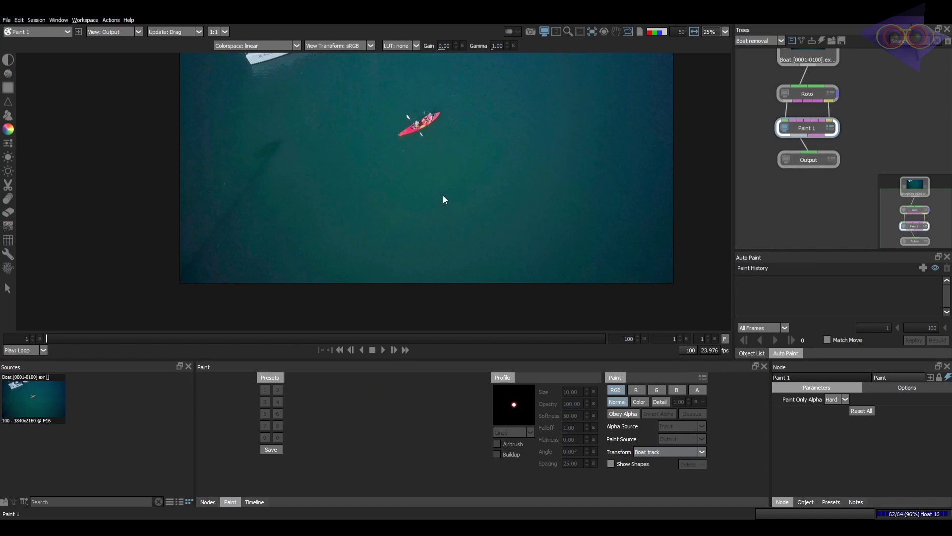
{"action": "left_click_drag", "start_coordinate": [444, 199], "coordinate": [459, 279]}
{"action": "left_click_drag", "start_coordinate": [233, 163], "coordinate": [217, 226]}
{"action": "scroll", "coordinate": [263, 178], "scroll_direction": "up", "scroll_amount": 5}
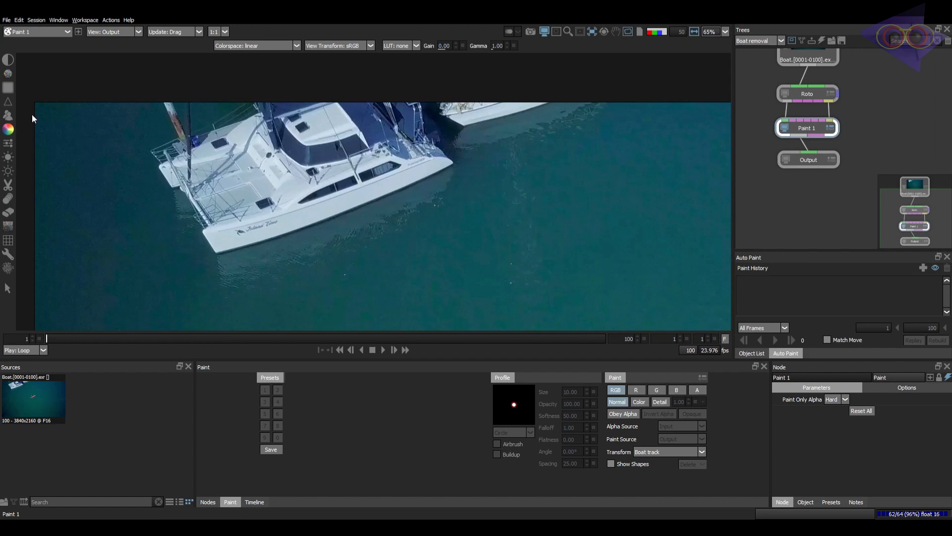
{"action": "left_click", "coordinate": [9, 118]}
Step: Clone open water over the catamaran and the neighbouring boat with a brush about 200 in size
{"action": "left_click_drag", "start_coordinate": [116, 235], "coordinate": [155, 178]}
{"action": "mouse_move", "coordinate": [155, 179]}
{"action": "left_mouse_down"}
{"action": "mouse_move", "coordinate": [208, 160]}
{"action": "mouse_move", "coordinate": [227, 110]}
{"action": "left_mouse_up"}
{"action": "scroll", "coordinate": [227, 109], "scroll_direction": "down", "scroll_amount": 3}
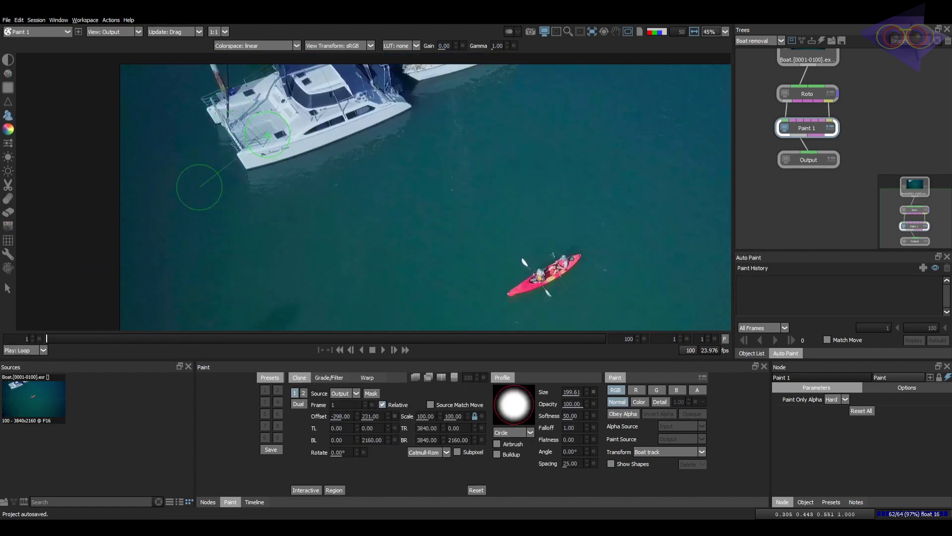
{"action": "mouse_move", "coordinate": [268, 134]}
{"action": "left_mouse_down"}
{"action": "mouse_move", "coordinate": [211, 109]}
{"action": "mouse_move", "coordinate": [204, 116]}
{"action": "mouse_move", "coordinate": [216, 113]}
{"action": "mouse_move", "coordinate": [244, 169]}
{"action": "mouse_move", "coordinate": [267, 185]}
{"action": "mouse_move", "coordinate": [391, 126]}
{"action": "left_mouse_up"}
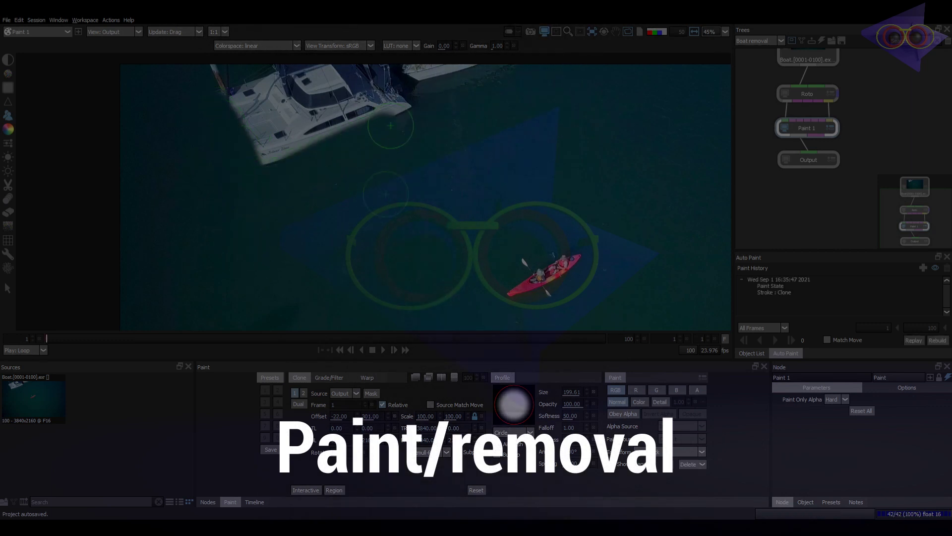
{"action": "mouse_move", "coordinate": [462, 100]}
{"action": "left_mouse_down"}
{"action": "mouse_move", "coordinate": [485, 56]}
{"action": "mouse_move", "coordinate": [501, 69]}
{"action": "mouse_move", "coordinate": [423, 111]}
{"action": "mouse_move", "coordinate": [428, 80]}
{"action": "mouse_move", "coordinate": [403, 108]}
{"action": "mouse_move", "coordinate": [413, 57]}
{"action": "mouse_move", "coordinate": [346, 138]}
{"action": "mouse_move", "coordinate": [262, 167]}
{"action": "mouse_move", "coordinate": [373, 88]}
{"action": "mouse_move", "coordinate": [264, 144]}
{"action": "mouse_move", "coordinate": [356, 70]}
{"action": "mouse_move", "coordinate": [241, 142]}
{"action": "mouse_move", "coordinate": [321, 82]}
{"action": "mouse_move", "coordinate": [225, 121]}
{"action": "mouse_move", "coordinate": [232, 102]}
{"action": "mouse_move", "coordinate": [285, 61]}
{"action": "mouse_move", "coordinate": [217, 71]}
{"action": "left_mouse_up"}
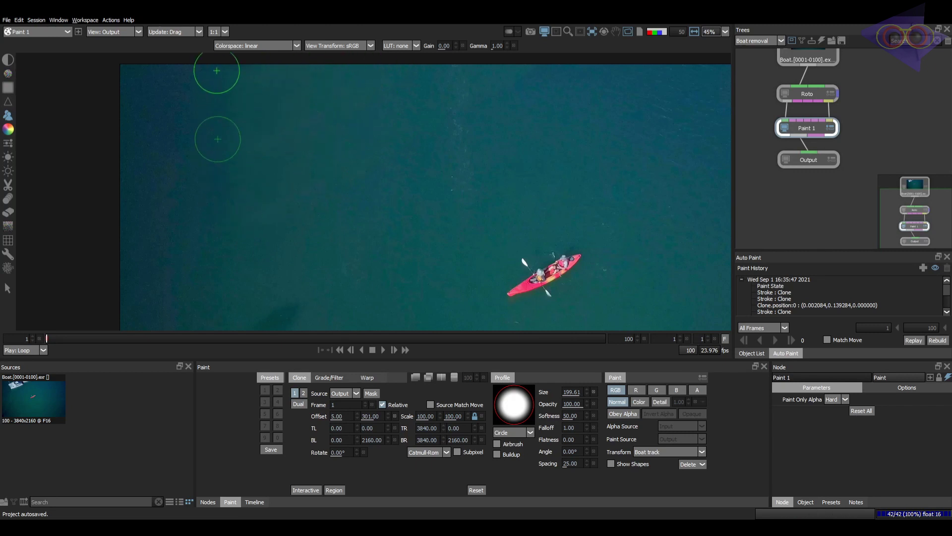
Step: Enlarge the clone brush to about 383 and resample its source from the open water below the removed boat
{"action": "left_click_drag", "start_coordinate": [380, 140], "coordinate": [382, 139], "text": "shift"}
{"action": "left_click_drag", "start_coordinate": [383, 140], "coordinate": [398, 144], "text": "ctrl"}
{"action": "scroll", "coordinate": [435, 151], "scroll_direction": "down", "scroll_amount": 3}
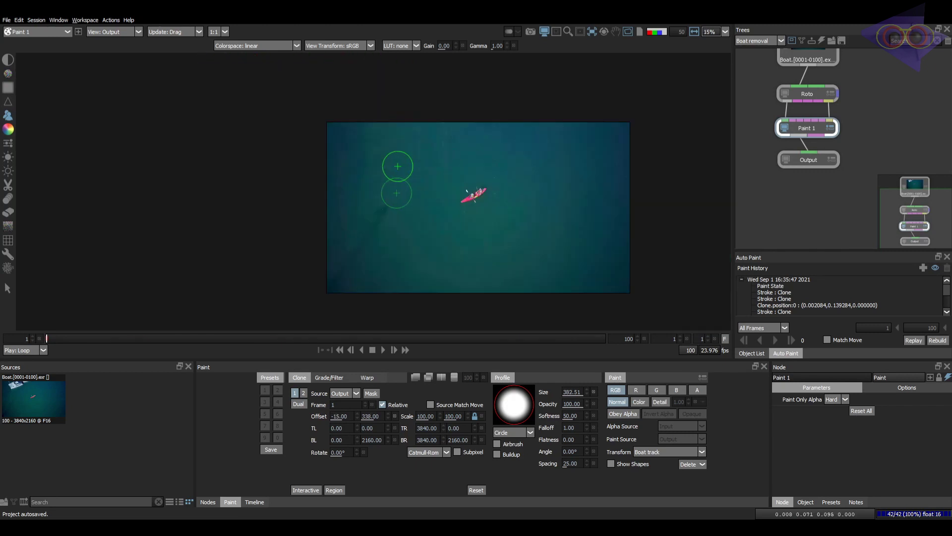
{"action": "scroll", "coordinate": [397, 165], "scroll_direction": "up", "scroll_amount": 3}
{"action": "left_click_drag", "start_coordinate": [359, 105], "coordinate": [378, 107], "text": "shift"}
{"action": "scroll", "coordinate": [448, 138], "scroll_direction": "down", "scroll_amount": 2}
{"action": "scroll", "coordinate": [433, 162], "scroll_direction": "up", "scroll_amount": 2}
{"action": "mouse_move", "coordinate": [349, 150]}
{"action": "left_mouse_down", "text": "shift"}
{"action": "mouse_move", "coordinate": [383, 145]}
{"action": "mouse_move", "coordinate": [274, 198]}
{"action": "left_mouse_up", "text": "shift"}
{"action": "scroll", "coordinate": [368, 162], "scroll_direction": "down", "scroll_amount": 2}
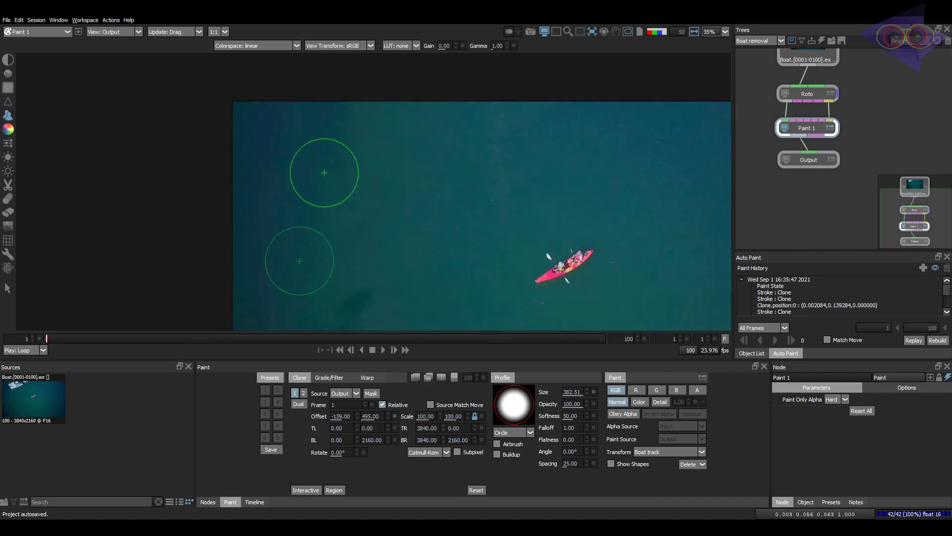
Step: Set the clone opacity to 20 and resample water near the frame's upper edge with a brush of about 212
{"action": "left_click", "coordinate": [573, 403]}
{"action": "type", "text": "20"}
{"action": "key", "text": "Return"}
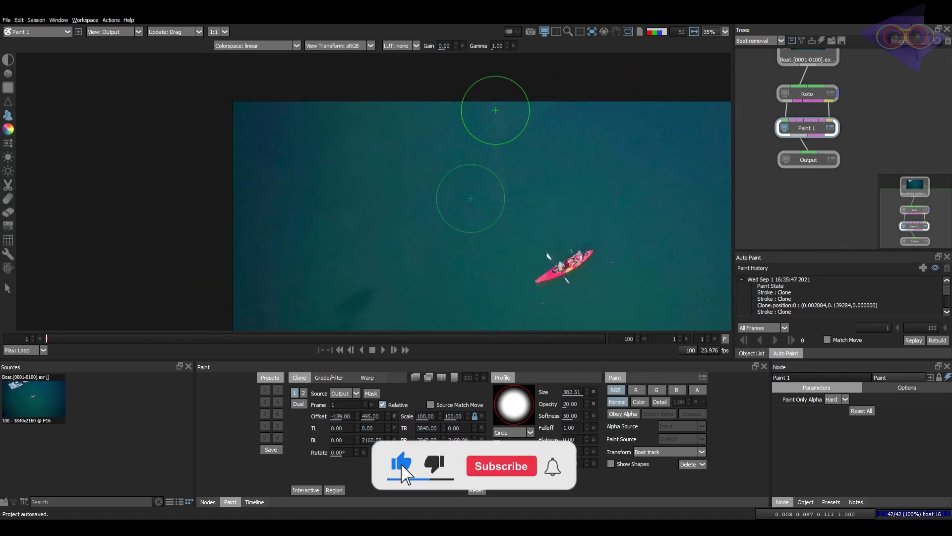
{"action": "key", "text": "1"}
{"action": "key", "text": "2"}
{"action": "scroll", "coordinate": [542, 119], "scroll_direction": "up", "scroll_amount": 6}
{"action": "mouse_move", "coordinate": [459, 183]}
{"action": "left_mouse_down", "text": "shift"}
{"action": "mouse_move", "coordinate": [539, 119]}
{"action": "mouse_move", "coordinate": [464, 105]}
{"action": "left_mouse_up", "text": "shift"}
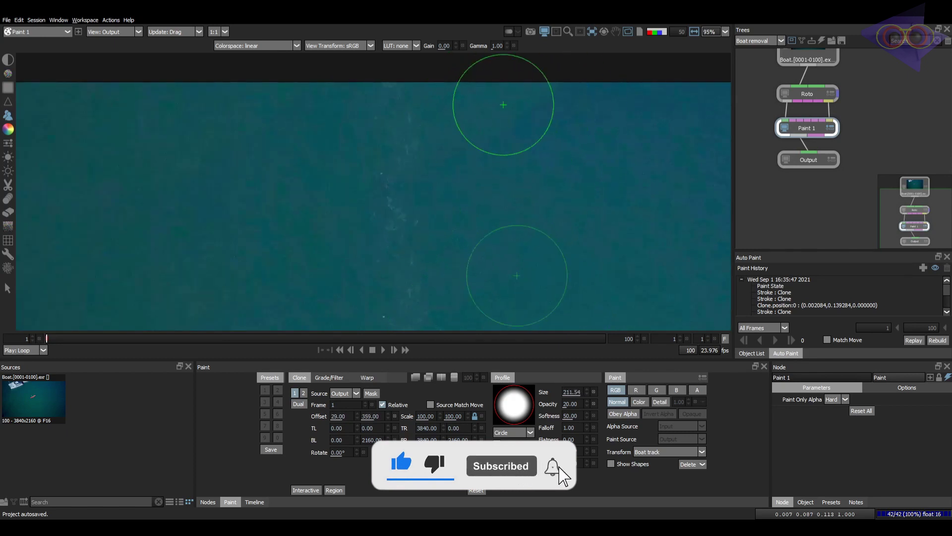
{"action": "scroll", "coordinate": [508, 109], "scroll_direction": "down", "scroll_amount": 4}
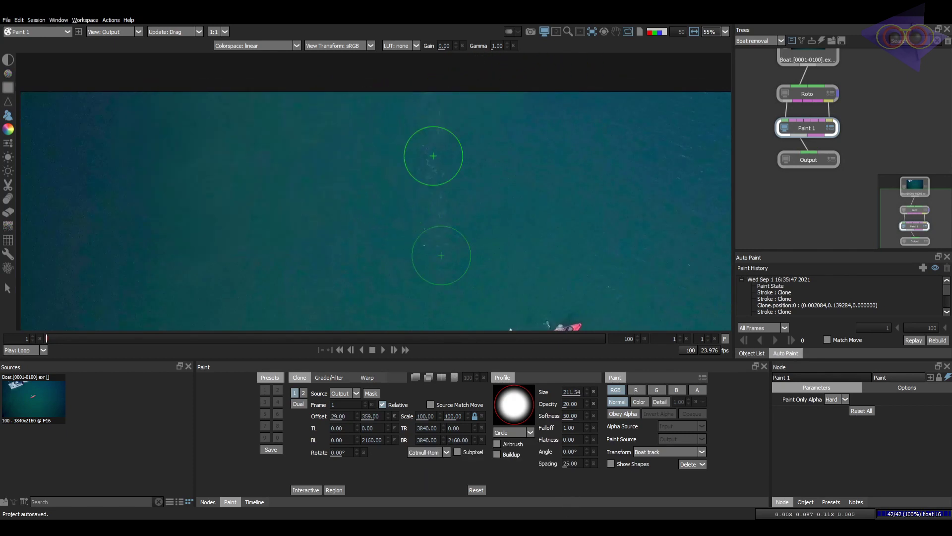
Step: Switch cloning to Color mode with a brush of about 310 and even out the water tone where the boat was
{"action": "scroll", "coordinate": [432, 158], "scroll_direction": "down", "scroll_amount": 1}
{"action": "key", "text": "1"}
{"action": "key", "text": "2"}
{"action": "mouse_move", "coordinate": [401, 129]}
{"action": "left_mouse_down", "text": "shift"}
{"action": "mouse_move", "coordinate": [413, 102]}
{"action": "mouse_move", "coordinate": [423, 123]}
{"action": "mouse_move", "coordinate": [395, 130]}
{"action": "mouse_move", "coordinate": [399, 143]}
{"action": "left_mouse_up", "text": "shift"}
{"action": "left_click", "coordinate": [639, 401]}
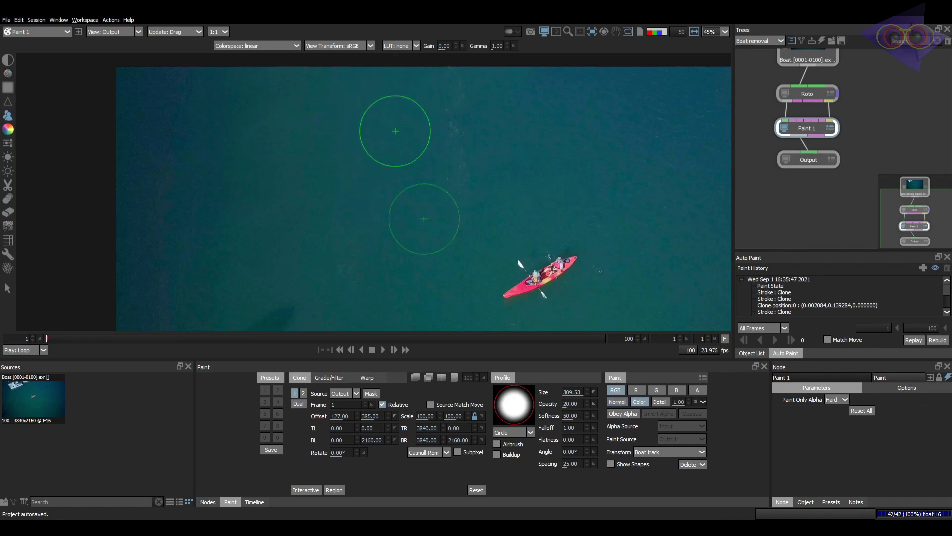
{"action": "left_click_drag", "start_coordinate": [387, 103], "coordinate": [368, 83], "text": "shift"}
{"action": "scroll", "coordinate": [503, 149], "scroll_direction": "down", "scroll_amount": 1}
{"action": "left_click_drag", "start_coordinate": [504, 153], "coordinate": [487, 148]}
{"action": "scroll", "coordinate": [429, 110], "scroll_direction": "down", "scroll_amount": 1}
{"action": "scroll", "coordinate": [387, 165], "scroll_direction": "up", "scroll_amount": 3}
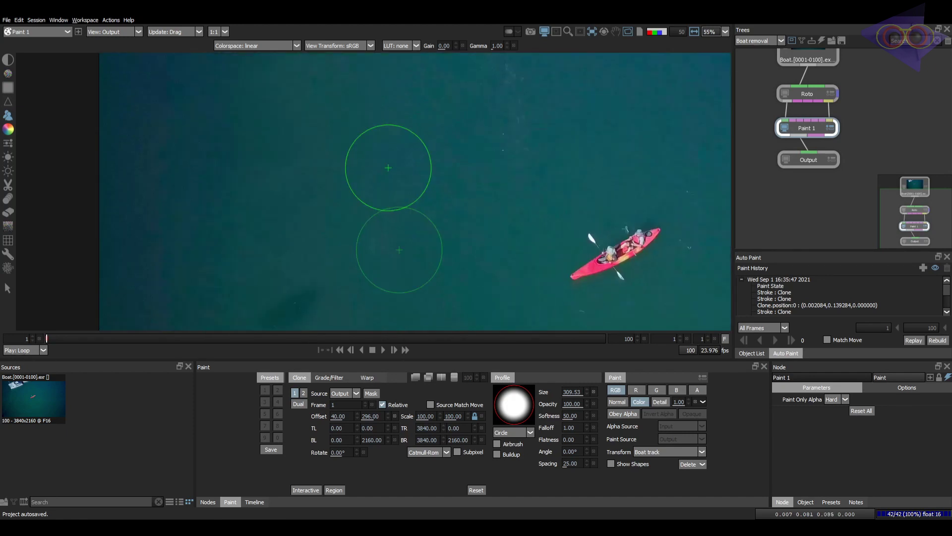
Step: Reduce the clone brush to about 165 and blend the remaining colour patches in the water, comparing with the original frame
{"action": "left_click_drag", "start_coordinate": [309, 147], "coordinate": [304, 161], "text": "ctrl"}
{"action": "key", "text": "1"}
{"action": "mouse_move", "coordinate": [298, 160]}
{"action": "left_mouse_down", "text": "shift"}
{"action": "mouse_move", "coordinate": [314, 142]}
{"action": "mouse_move", "coordinate": [252, 153]}
{"action": "left_mouse_up", "text": "shift"}
{"action": "key", "text": "2"}
{"action": "left_click_drag", "start_coordinate": [311, 155], "coordinate": [276, 170], "text": "ctrl"}
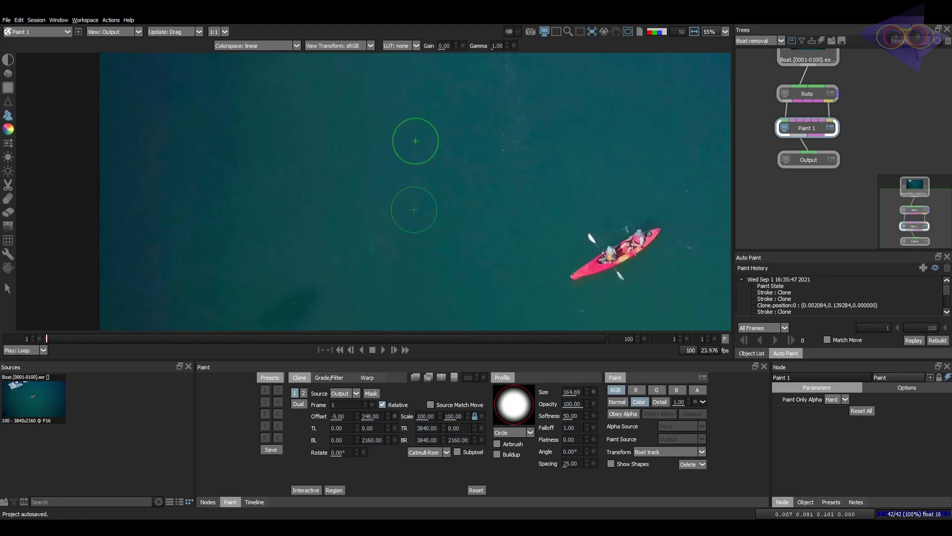
{"action": "scroll", "coordinate": [415, 140], "scroll_direction": "down", "scroll_amount": 1}
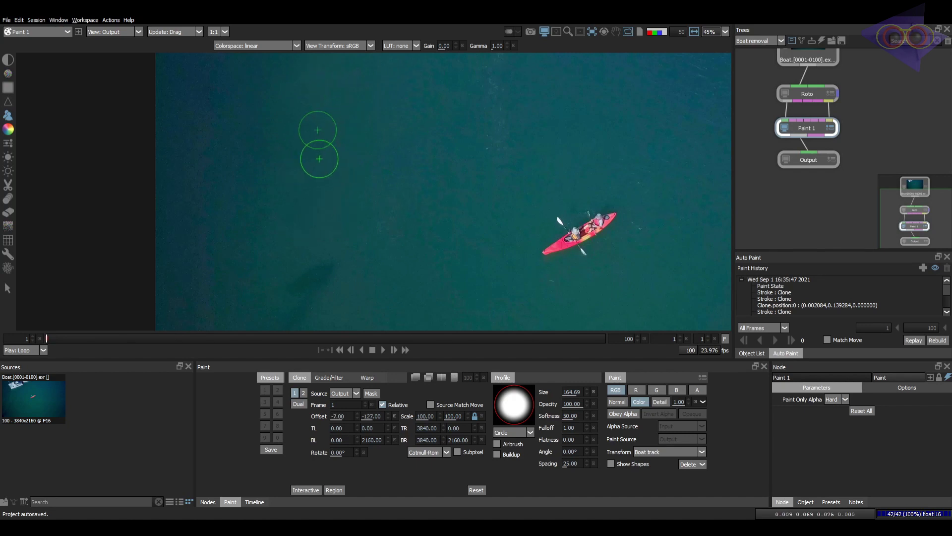
Step: Select the paint history group to display its strokes and return cloning to Normal mode
{"action": "left_click", "coordinate": [799, 280]}
{"action": "scroll", "coordinate": [461, 192], "scroll_direction": "down", "scroll_amount": 1}
{"action": "left_click_drag", "start_coordinate": [462, 191], "coordinate": [451, 238]}
{"action": "scroll", "coordinate": [487, 202], "scroll_direction": "up", "scroll_amount": 5}
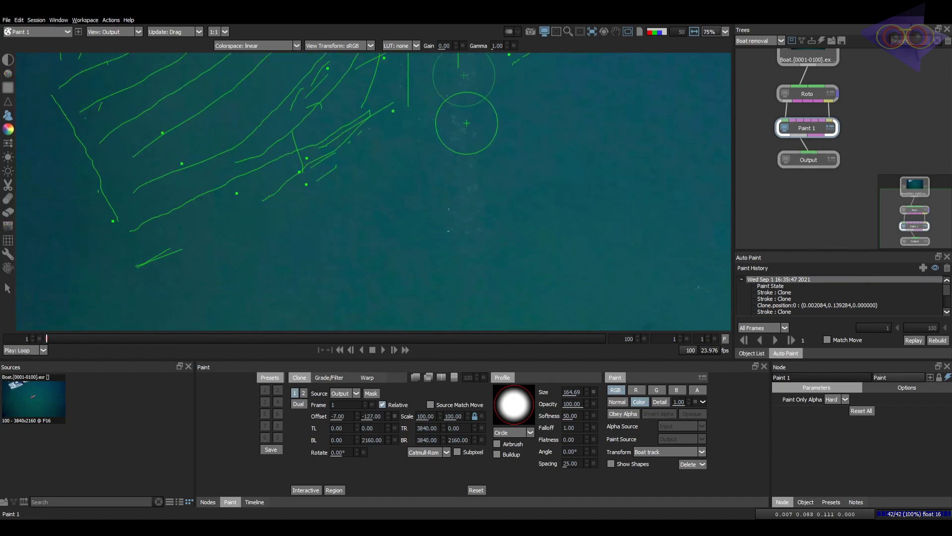
{"action": "scroll", "coordinate": [489, 238], "scroll_direction": "down", "scroll_amount": 3}
{"action": "left_click", "coordinate": [618, 402]}
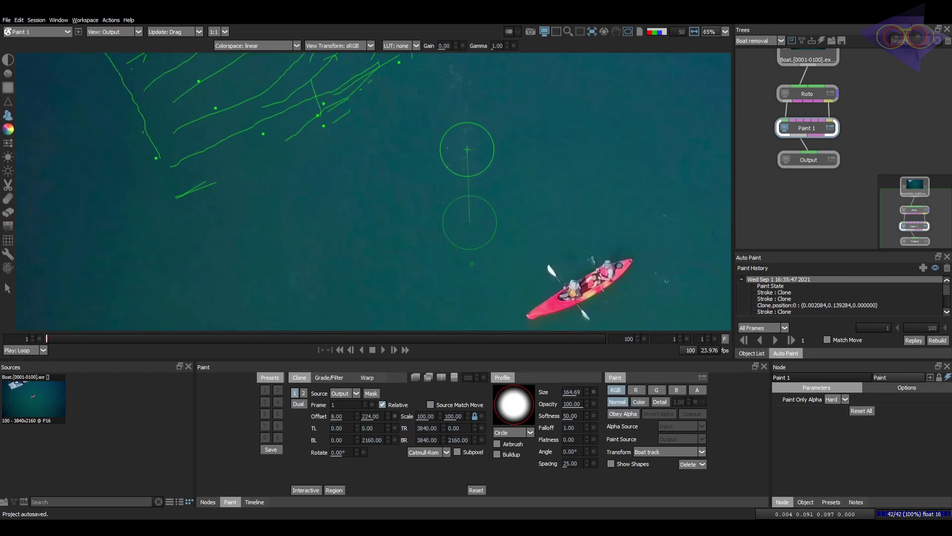
Step: Clone clean water over the foam trail that runs down from the upper edge toward the kayak
{"action": "left_click_drag", "start_coordinate": [461, 132], "coordinate": [477, 179]}
{"action": "left_click", "coordinate": [460, 111]}
{"action": "left_click_drag", "start_coordinate": [435, 108], "coordinate": [445, 150]}
{"action": "left_click", "coordinate": [466, 123]}
{"action": "mouse_move", "coordinate": [456, 206]}
{"action": "left_mouse_down"}
{"action": "mouse_move", "coordinate": [465, 124]}
{"action": "mouse_move", "coordinate": [446, 119]}
{"action": "mouse_move", "coordinate": [476, 162]}
{"action": "left_mouse_up"}
{"action": "left_click", "coordinate": [462, 98]}
{"action": "scroll", "coordinate": [519, 163], "scroll_direction": "down", "scroll_amount": 1}
{"action": "left_click_drag", "start_coordinate": [473, 100], "coordinate": [474, 115]}
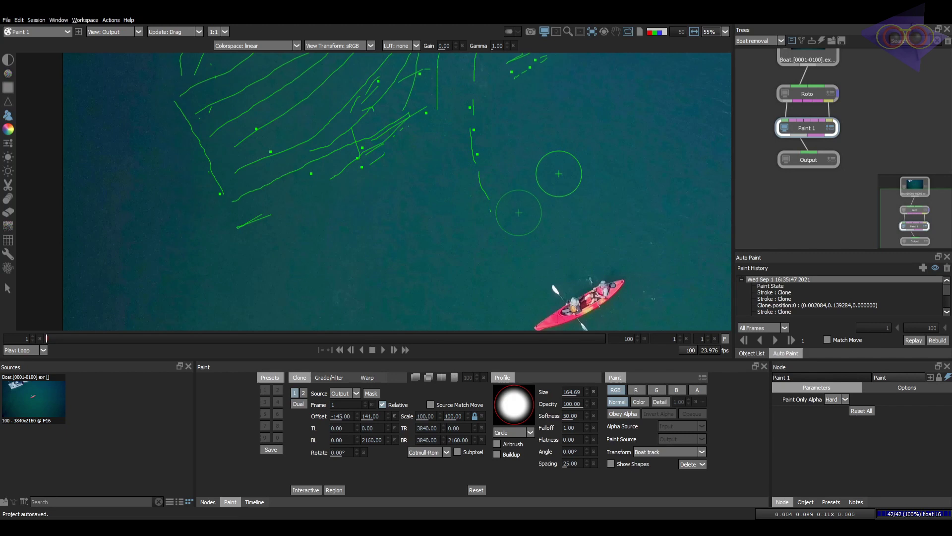
Step: Examine the painted water and stroke overlay up to the frame's edge and compare the result with the original input
{"action": "left_click", "coordinate": [769, 286]}
{"action": "left_click", "coordinate": [783, 279]}
{"action": "mouse_move", "coordinate": [509, 193]}
{"action": "left_mouse_down"}
{"action": "mouse_move", "coordinate": [486, 228]}
{"action": "mouse_move", "coordinate": [490, 260]}
{"action": "left_mouse_up"}
{"action": "scroll", "coordinate": [480, 209], "scroll_direction": "up", "scroll_amount": 2}
{"action": "left_click_drag", "start_coordinate": [545, 147], "coordinate": [469, 135]}
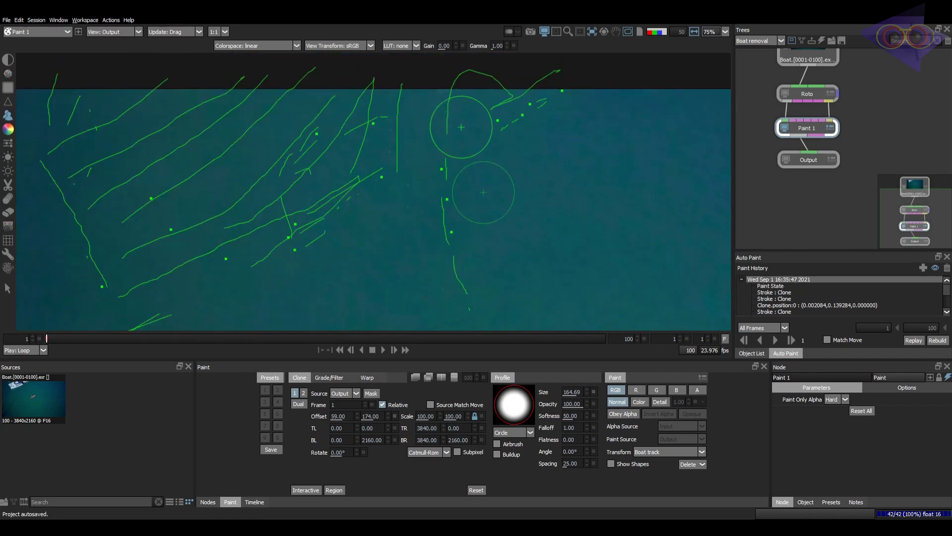
{"action": "scroll", "coordinate": [516, 221], "scroll_direction": "down", "scroll_amount": 4}
{"action": "left_click_drag", "start_coordinate": [523, 235], "coordinate": [451, 139]}
{"action": "key", "text": "1"}
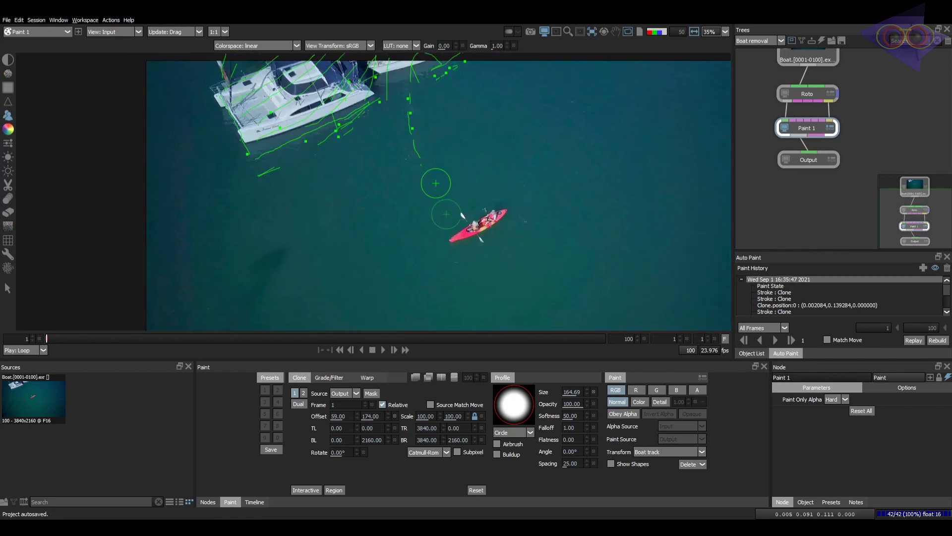
{"action": "key", "text": "2"}
Step: Enlarge the clone brush to about 190 and clone clean water over the upper part of the dark shadow beside the kayak
{"action": "left_click_drag", "start_coordinate": [318, 240], "coordinate": [417, 149]}
{"action": "scroll", "coordinate": [416, 149], "scroll_direction": "up", "scroll_amount": 2}
{"action": "left_click_drag", "start_coordinate": [282, 103], "coordinate": [355, 188]}
{"action": "left_click_drag", "start_coordinate": [354, 188], "coordinate": [343, 172]}
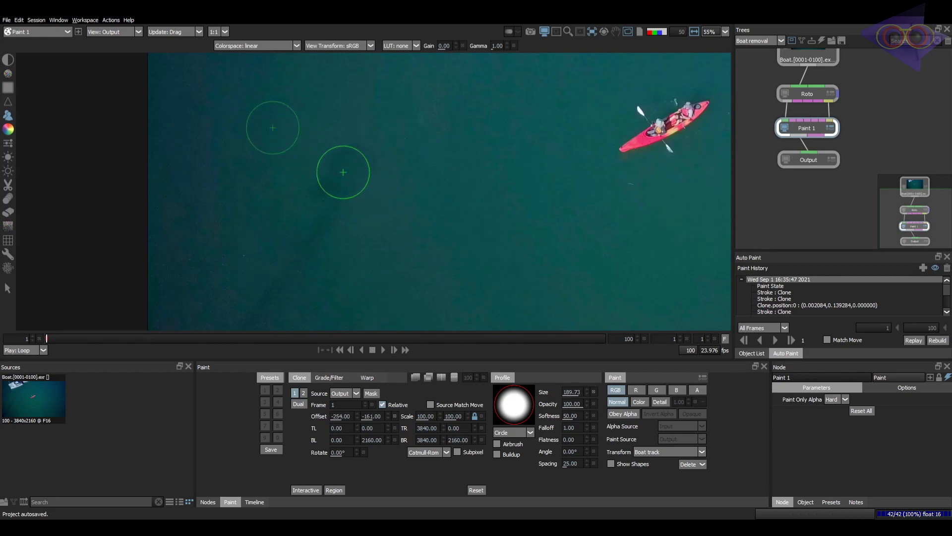
{"action": "mouse_move", "coordinate": [412, 151]}
{"action": "left_mouse_down", "text": "shift"}
{"action": "mouse_move", "coordinate": [349, 166]}
{"action": "mouse_move", "coordinate": [360, 157]}
{"action": "mouse_move", "coordinate": [316, 189]}
{"action": "left_mouse_up", "text": "shift"}
{"action": "left_click", "coordinate": [348, 188]}
{"action": "scroll", "coordinate": [432, 141], "scroll_direction": "down", "scroll_amount": 3}
{"action": "scroll", "coordinate": [413, 165], "scroll_direction": "up", "scroll_amount": 3}
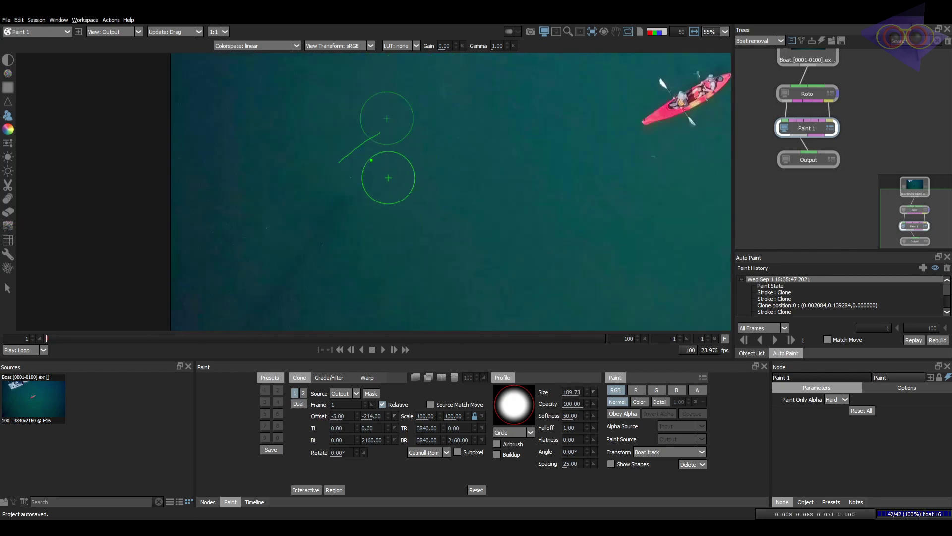
Step: Try to clone water over the rest of the dark shadow from several sources, undoing these dabs
{"action": "left_click", "coordinate": [336, 209]}
{"action": "left_click_drag", "start_coordinate": [368, 236], "coordinate": [399, 200]}
{"action": "key", "text": "ctrl+z"}
{"action": "left_click_drag", "start_coordinate": [344, 176], "coordinate": [362, 164], "text": "shift"}
{"action": "left_click", "coordinate": [362, 165]}
{"action": "left_click", "coordinate": [340, 195]}
{"action": "left_click", "coordinate": [323, 226]}
{"action": "key", "text": "ctrl+z"}
{"action": "key", "text": "ctrl+z"}
{"action": "key", "text": "ctrl+z"}
{"action": "key", "text": "ctrl+z"}
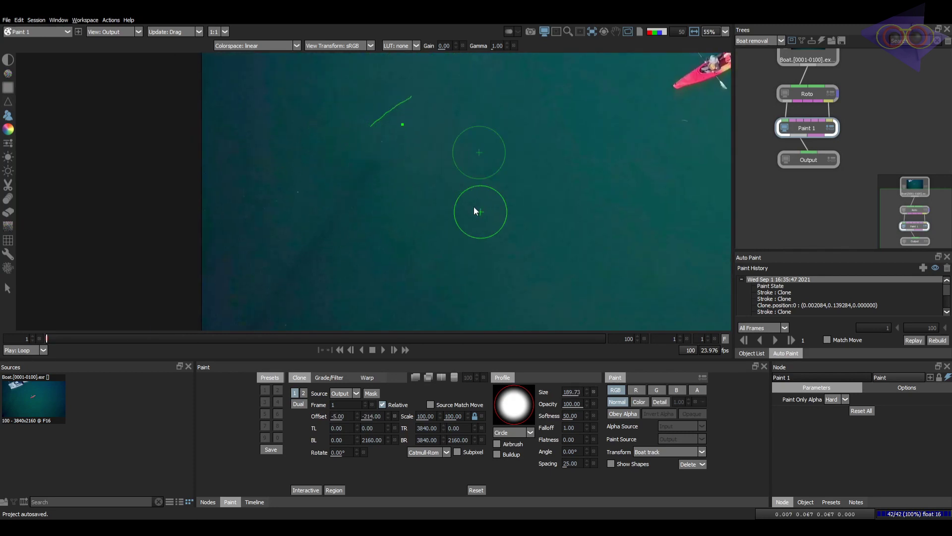
Step: Turn on Auto Grade for the clone brush and dab clean water down along the shadow
{"action": "left_click", "coordinate": [329, 377]}
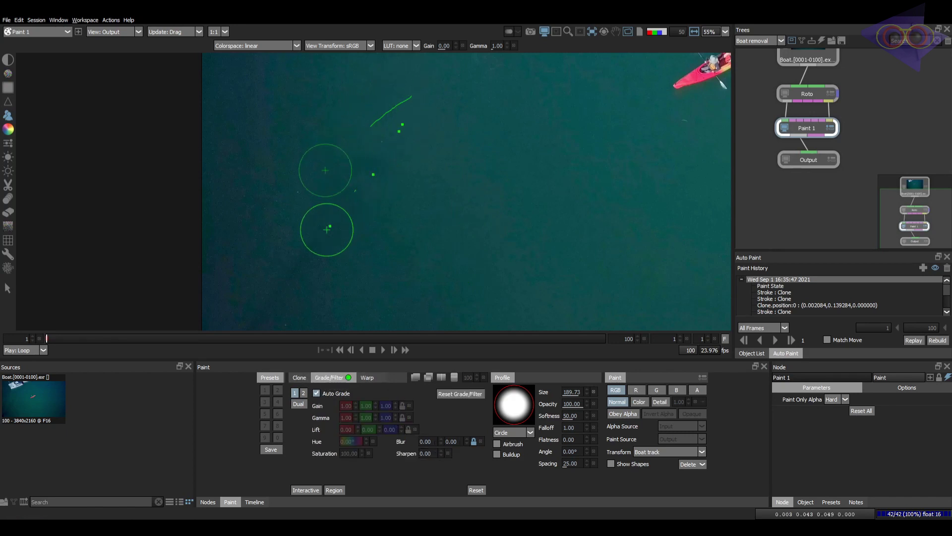
{"action": "scroll", "coordinate": [392, 157], "scroll_direction": "down", "scroll_amount": 1}
{"action": "mouse_move", "coordinate": [455, 109]}
{"action": "left_mouse_down"}
{"action": "mouse_move", "coordinate": [457, 154]}
{"action": "mouse_move", "coordinate": [456, 128]}
{"action": "left_mouse_up"}
{"action": "left_click", "coordinate": [447, 122]}
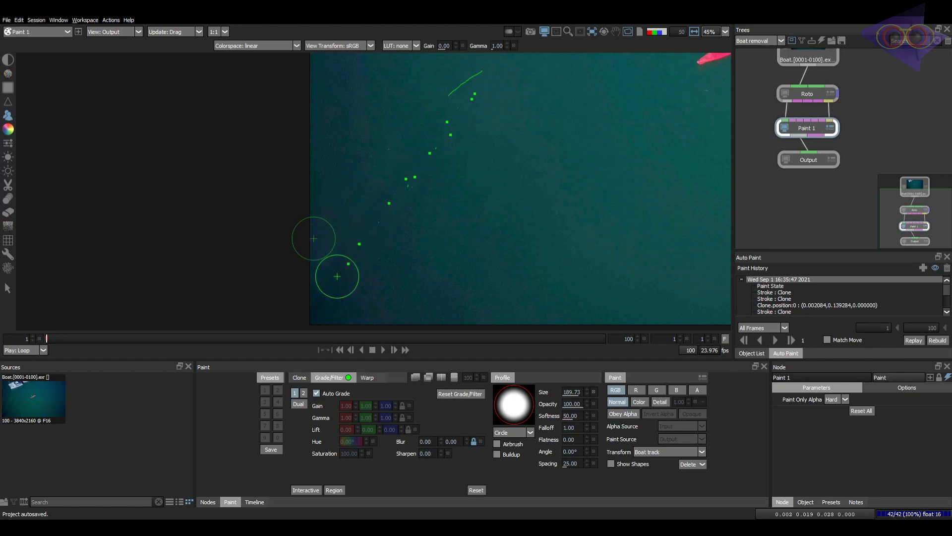
Step: Turn off Auto Grade, resample the clone source and dab over the shadow toward the frame's lower-left corner
{"action": "left_click", "coordinate": [316, 393]}
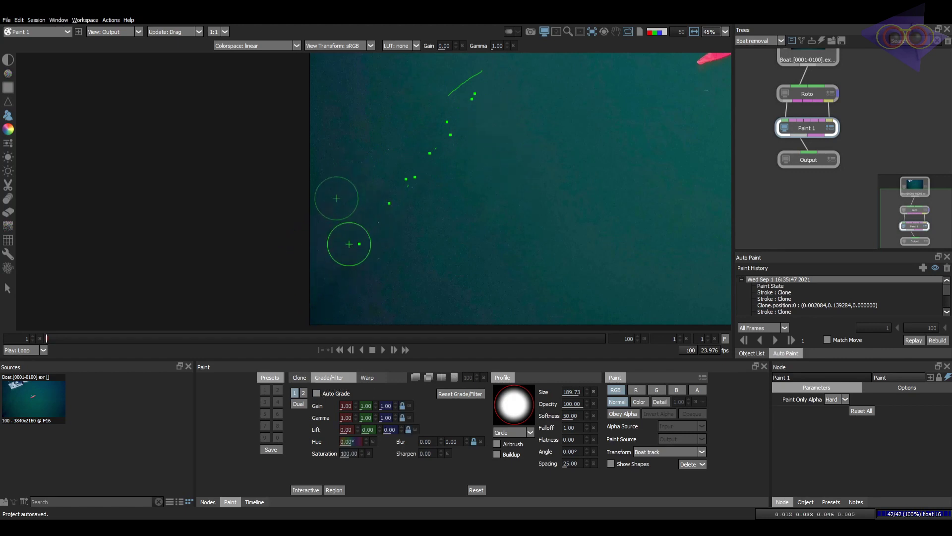
{"action": "left_click_drag", "start_coordinate": [395, 199], "coordinate": [393, 159], "text": "shift"}
{"action": "left_click", "coordinate": [380, 197]}
{"action": "left_click", "coordinate": [364, 214]}
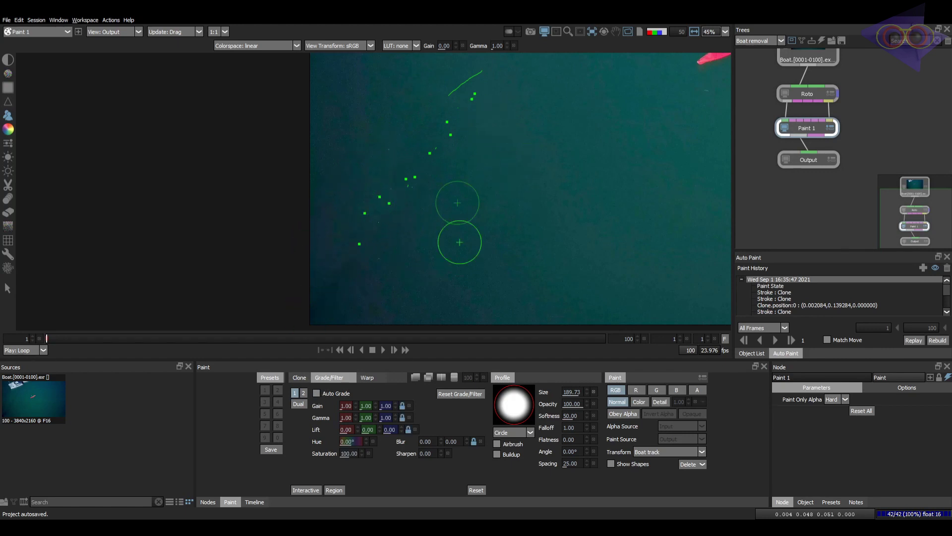
Step: Set the brush opacity to 50 and blend the cloned dabs in the lower part of the shadow
{"action": "left_click_drag", "start_coordinate": [441, 265], "coordinate": [455, 212]}
{"action": "left_click_drag", "start_coordinate": [405, 232], "coordinate": [404, 177], "text": "shift"}
{"action": "right_click", "coordinate": [571, 405]}
{"action": "left_click", "coordinate": [575, 404]}
{"action": "left_click_drag", "start_coordinate": [403, 131], "coordinate": [403, 136]}
{"action": "left_click", "coordinate": [403, 154]}
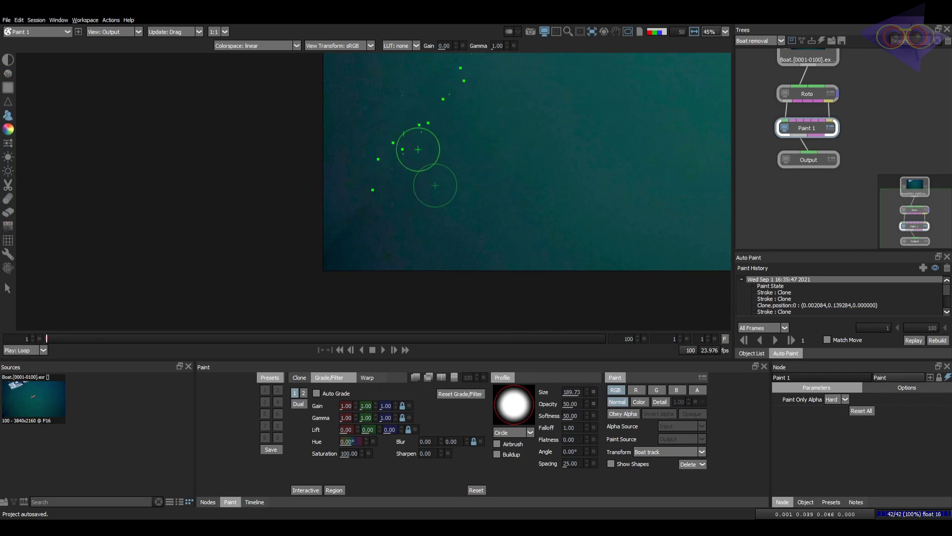
Step: Blend the remaining shadow down to the frame's lower-left corner, enlarging the clone brush to 279
{"action": "left_click", "coordinate": [455, 101]}
{"action": "left_click_drag", "start_coordinate": [484, 151], "coordinate": [494, 194]}
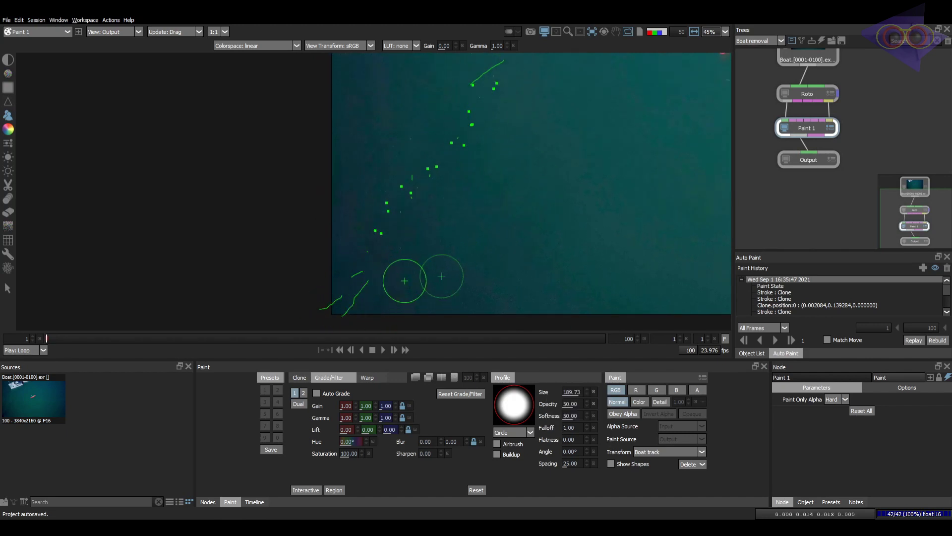
{"action": "key", "text": "e"}
{"action": "key", "text": "c"}
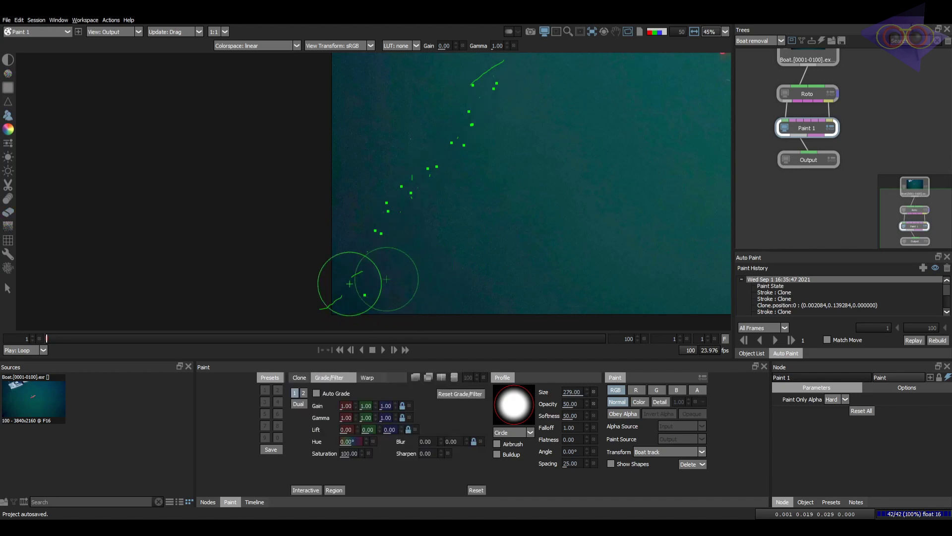
Step: Compare the painted water with the original input over the whole shadow area
{"action": "scroll", "coordinate": [501, 235], "scroll_direction": "down", "scroll_amount": 2}
{"action": "key", "text": "t"}
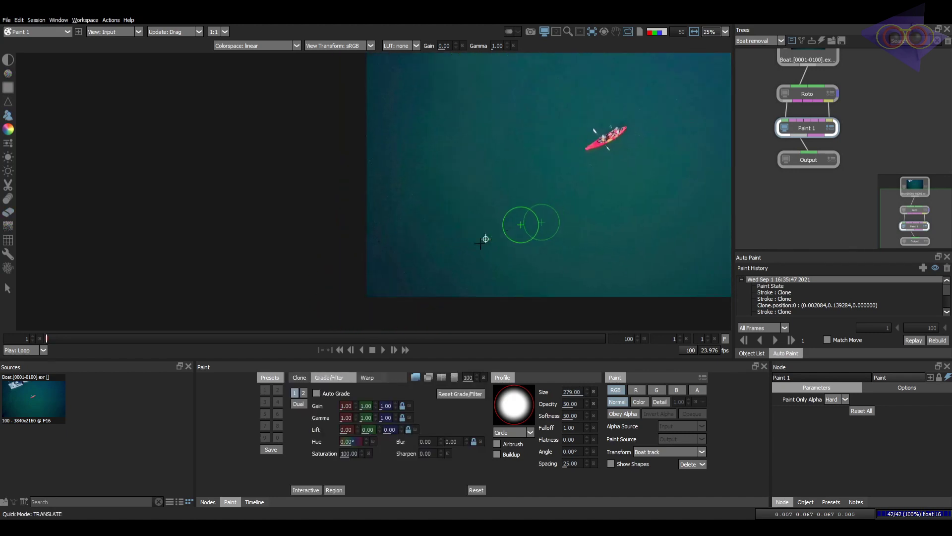
{"action": "key", "text": "t"}
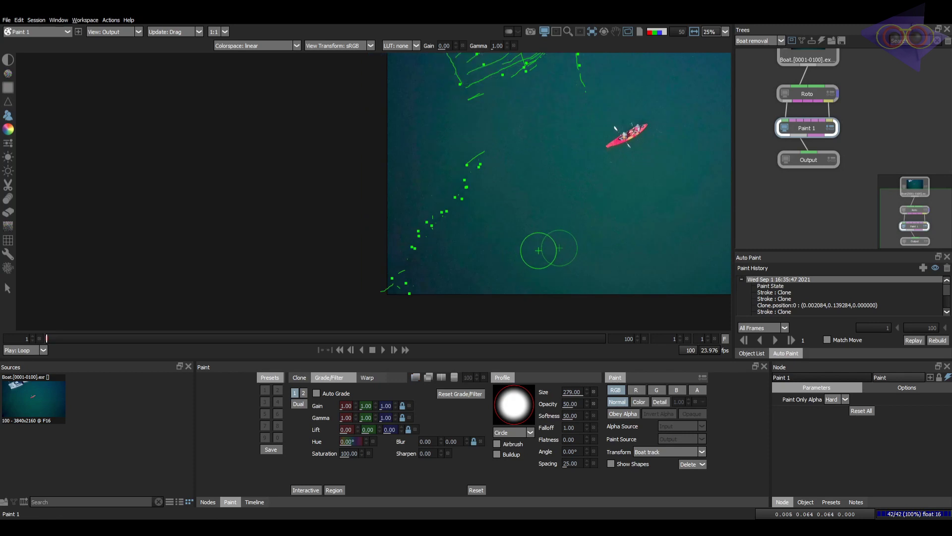
Step: Select a single clone stroke to reduce the overlay, set the brush opacity to 20 and soften the remaining patches
{"action": "left_click", "coordinate": [766, 292]}
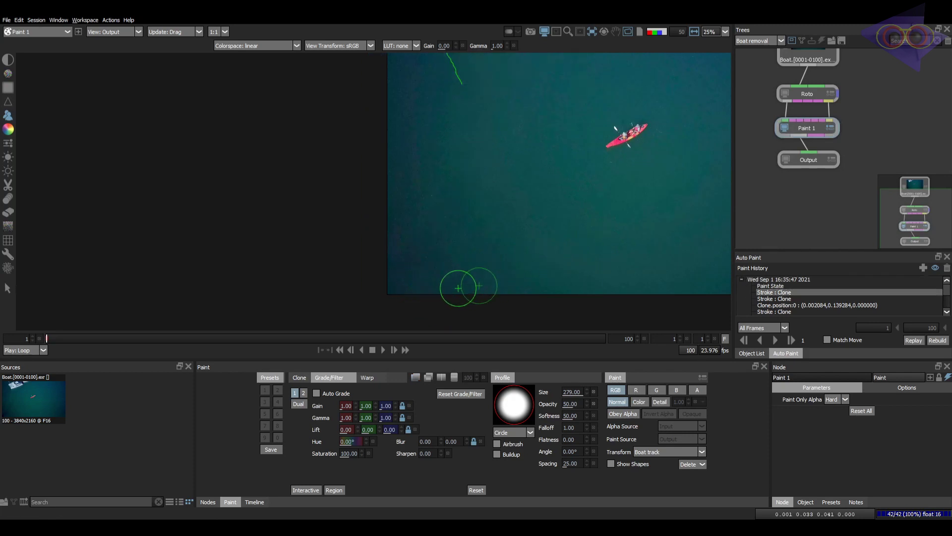
{"action": "right_click", "coordinate": [572, 403]}
{"action": "left_click", "coordinate": [573, 388]}
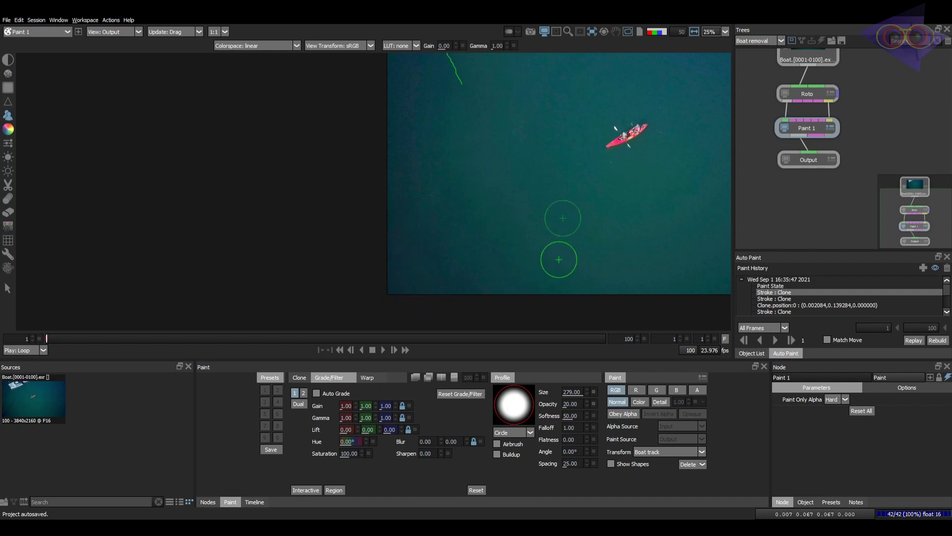
{"action": "scroll", "coordinate": [442, 223], "scroll_direction": "down", "scroll_amount": 2}
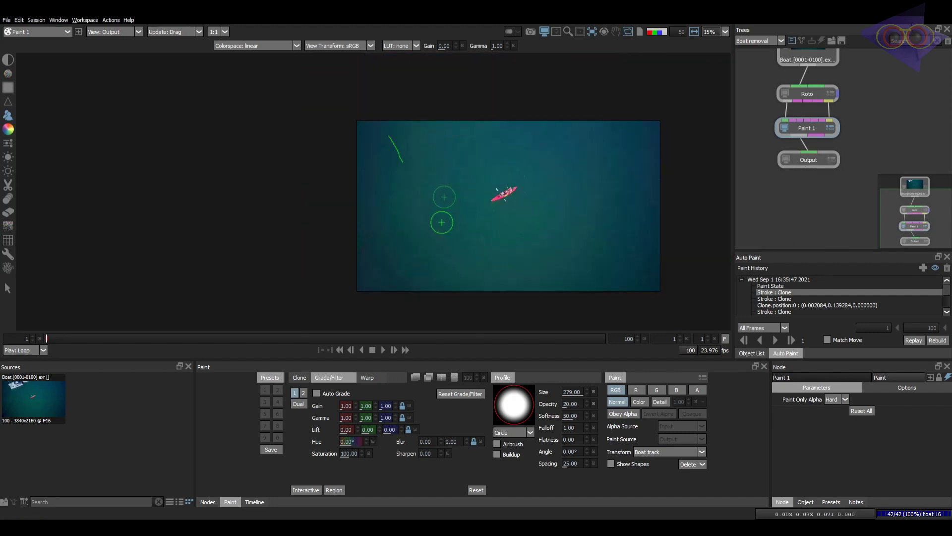
Step: Select the whole paint history group and replay it forward over all frames with Match Move on
{"action": "left_click", "coordinate": [772, 280]}
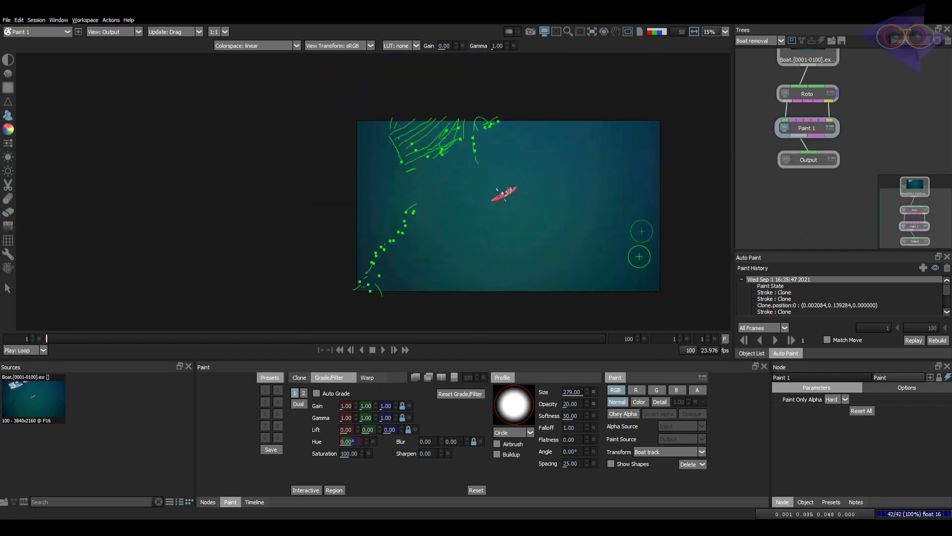
{"action": "left_click_drag", "start_coordinate": [514, 235], "coordinate": [476, 237]}
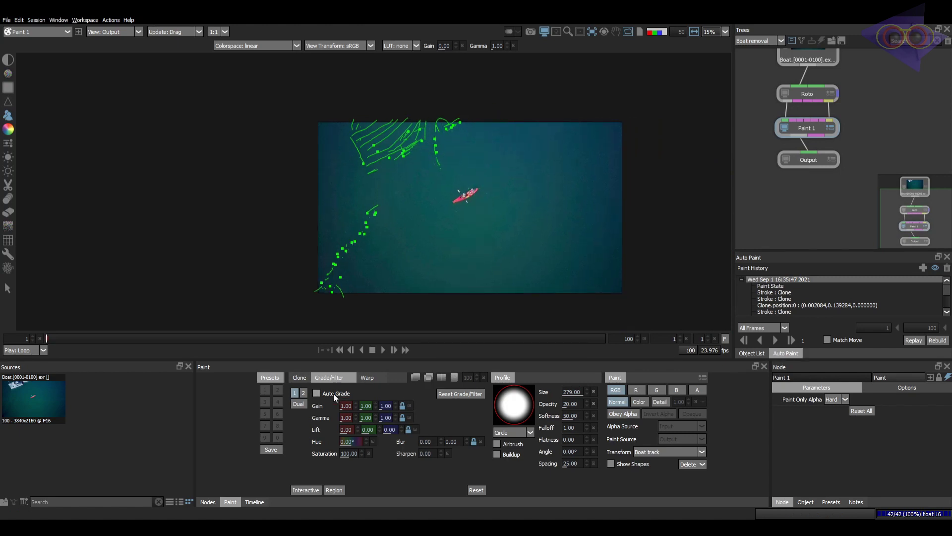
{"action": "left_click", "coordinate": [300, 378]}
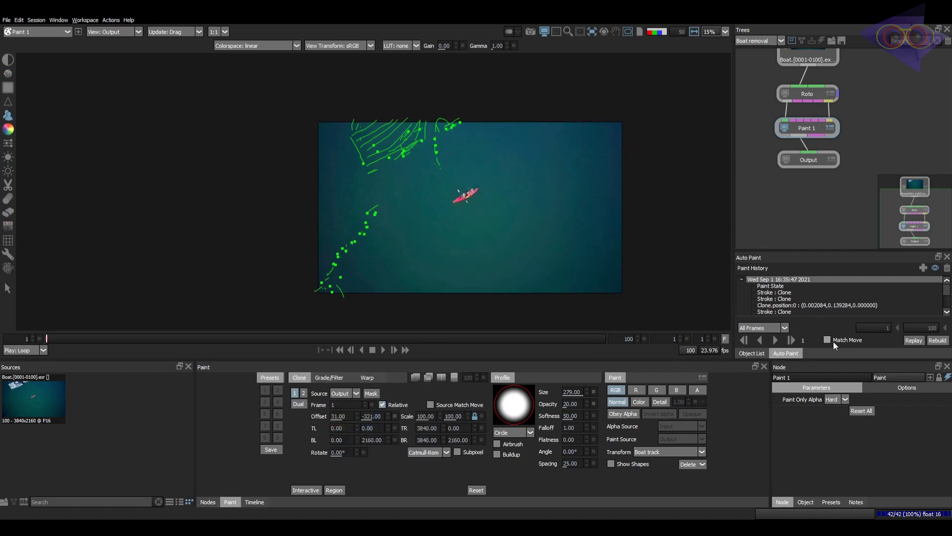
{"action": "left_click", "coordinate": [775, 340]}
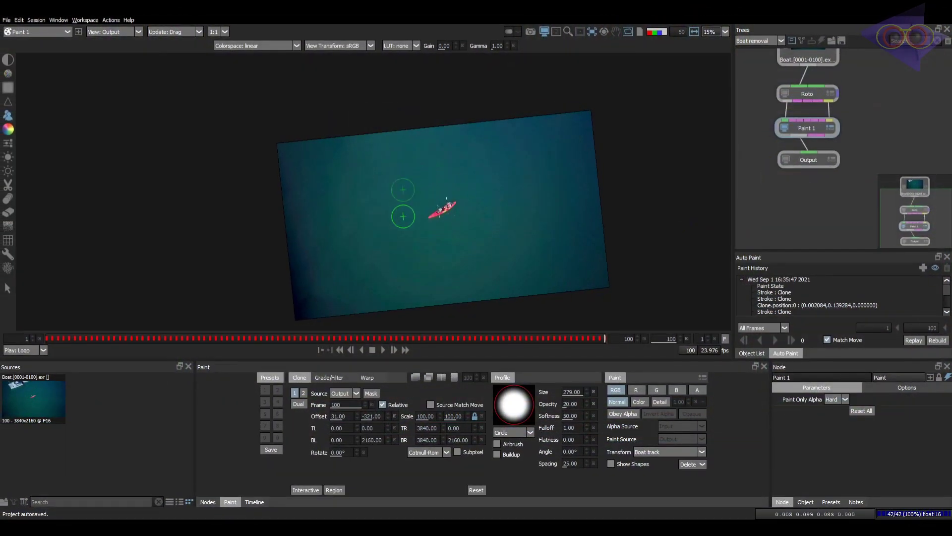
Step: Scrub from frame 100 back to frame 1 and play the sequence to check the tracked paint on every frame
{"action": "scroll", "coordinate": [376, 169], "scroll_direction": "up", "scroll_amount": 3}
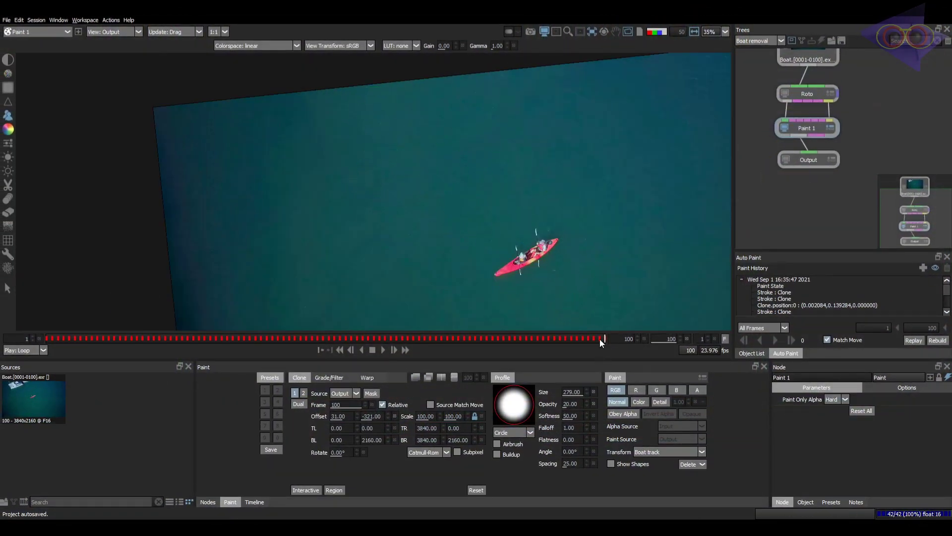
{"action": "left_click_drag", "start_coordinate": [600, 338], "coordinate": [227, 338]}
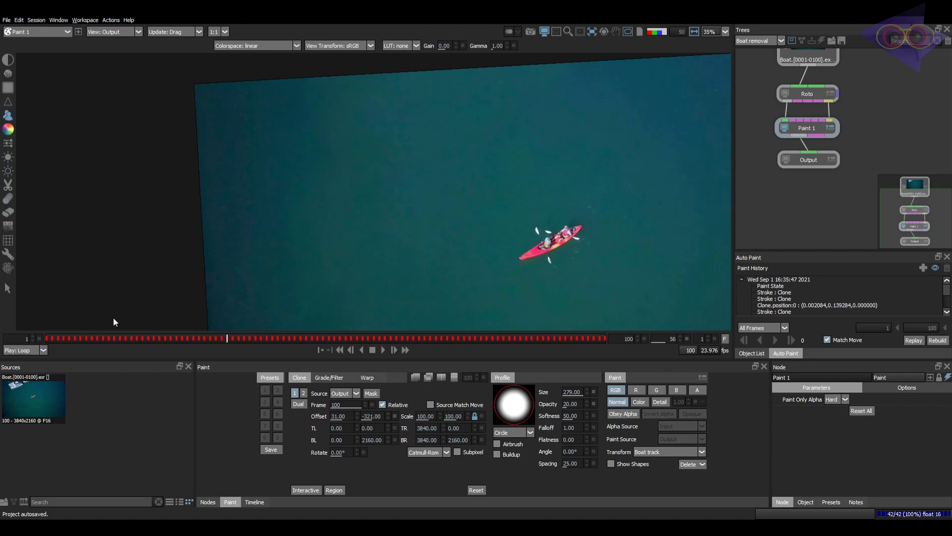
{"action": "left_click_drag", "start_coordinate": [113, 321], "coordinate": [50, 322]}
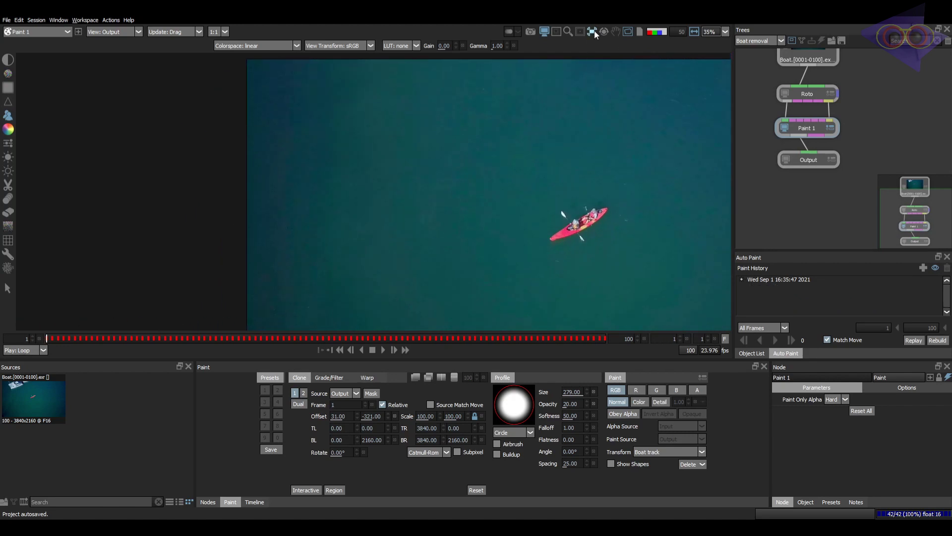
{"action": "scroll", "coordinate": [436, 203], "scroll_direction": "down", "scroll_amount": 1}
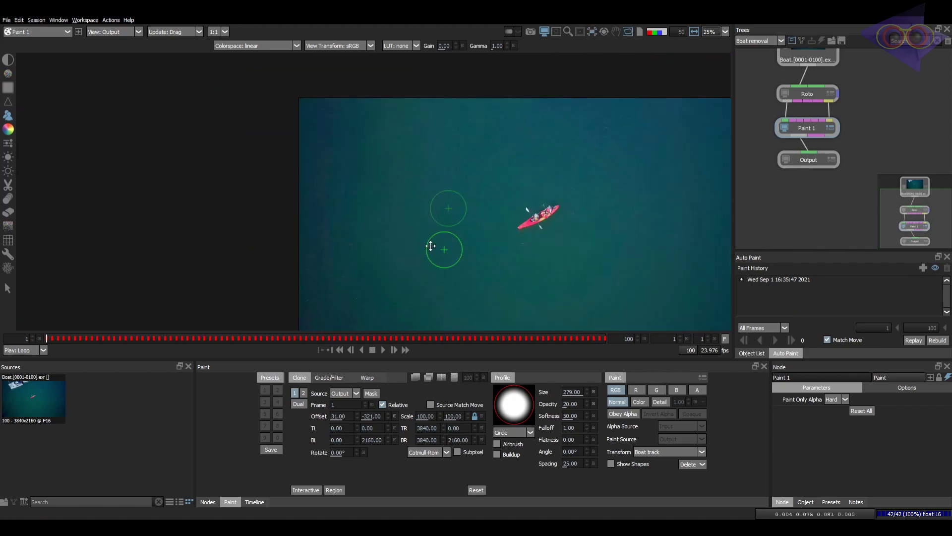
{"action": "left_click_drag", "start_coordinate": [430, 246], "coordinate": [321, 201]}
{"action": "key", "text": "f"}
{"action": "key", "text": "l"}
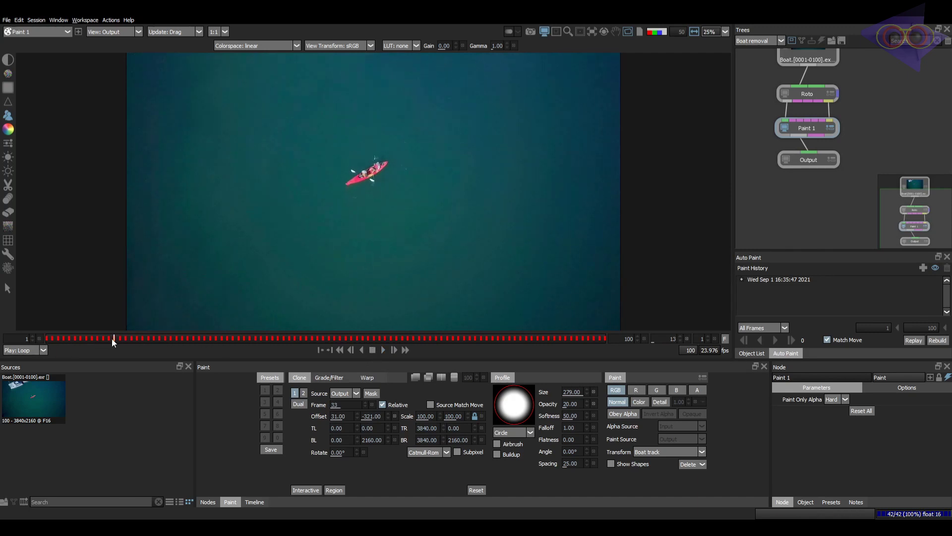
Step: Examine the painted boat area up close across the frames for flicker or leftovers, and review the full frame
{"action": "left_click_drag", "start_coordinate": [317, 168], "coordinate": [327, 251]}
{"action": "scroll", "coordinate": [284, 199], "scroll_direction": "up", "scroll_amount": 5}
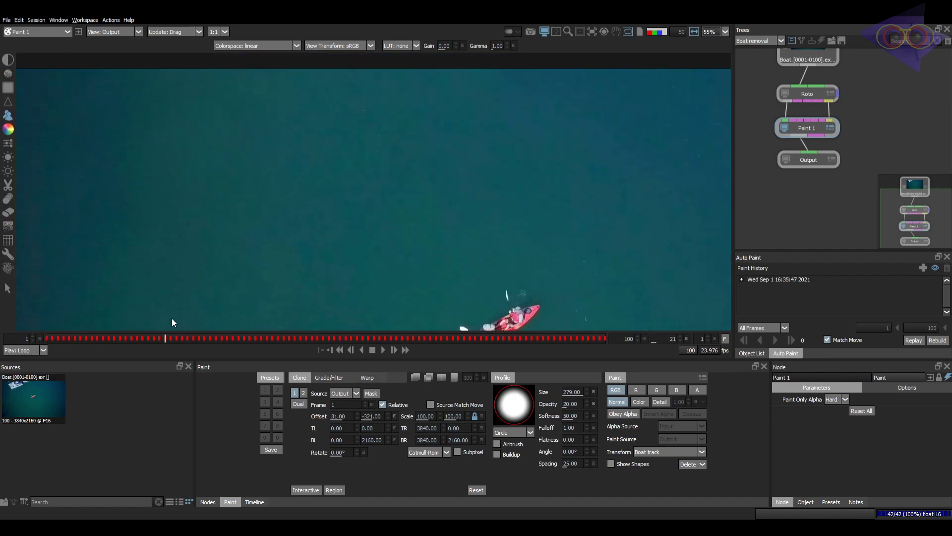
{"action": "left_click_drag", "start_coordinate": [120, 338], "coordinate": [2, 346]}
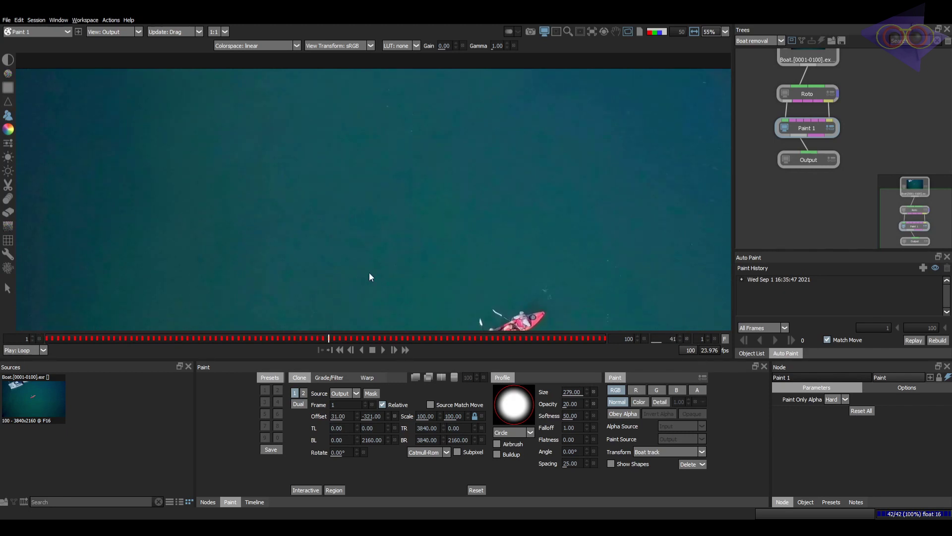
{"action": "key", "text": "k"}
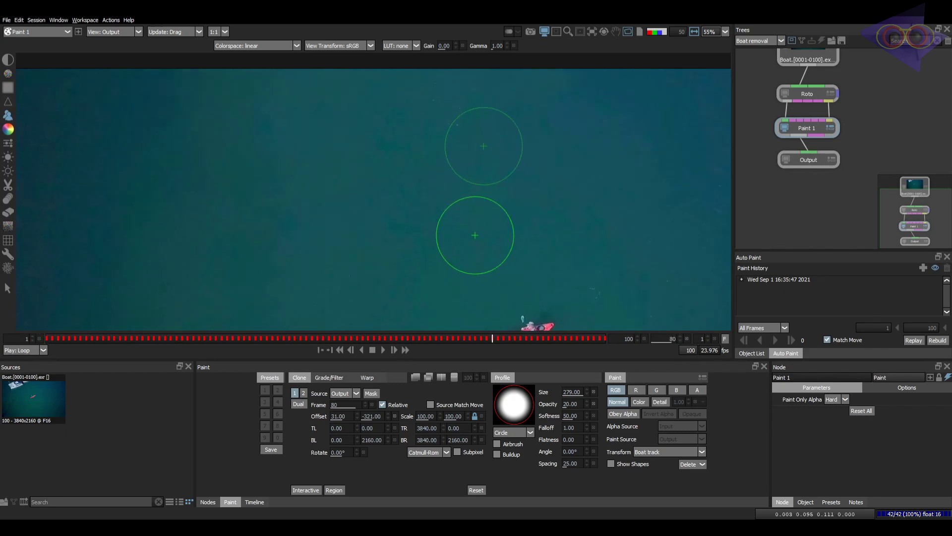
{"action": "left_click_drag", "start_coordinate": [474, 234], "coordinate": [434, 171]}
{"action": "scroll", "coordinate": [434, 168], "scroll_direction": "down", "scroll_amount": 4}
{"action": "scroll", "coordinate": [369, 218], "scroll_direction": "down", "scroll_amount": 4}
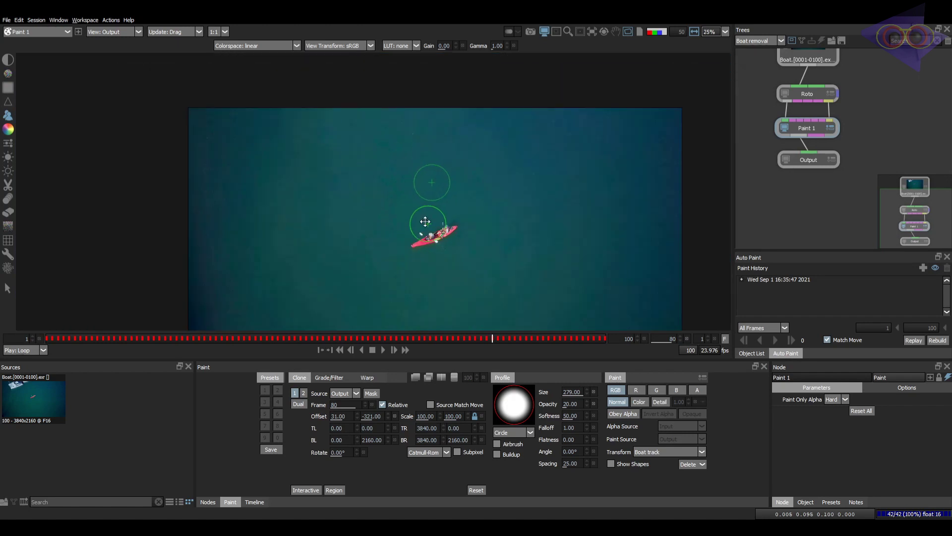
{"action": "left_click_drag", "start_coordinate": [427, 223], "coordinate": [410, 209]}
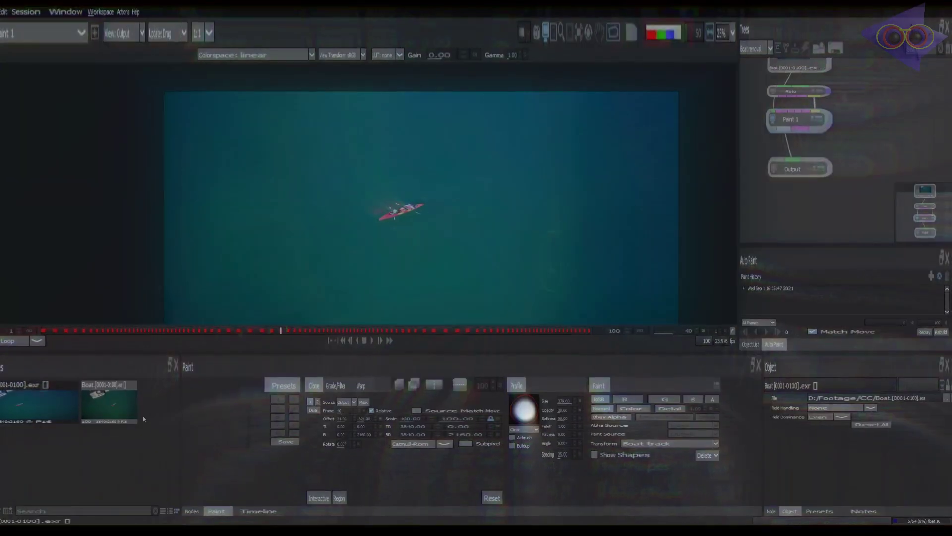
Step: Add the green-graded Boat.[0001-0100].exr clip to the node tree and connect it to the Roto node's Background input
{"action": "left_click_drag", "start_coordinate": [97, 407], "coordinate": [861, 153]}
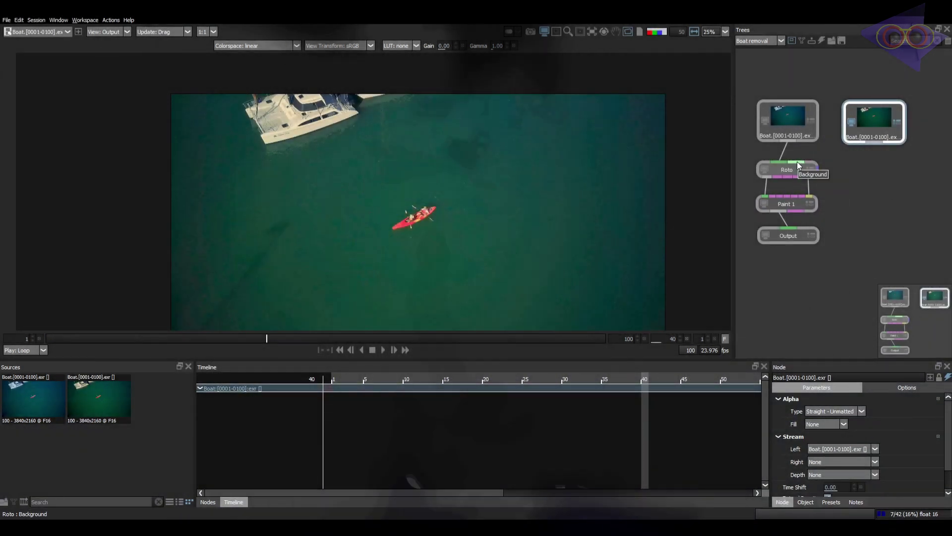
{"action": "left_click_drag", "start_coordinate": [798, 166], "coordinate": [864, 120]}
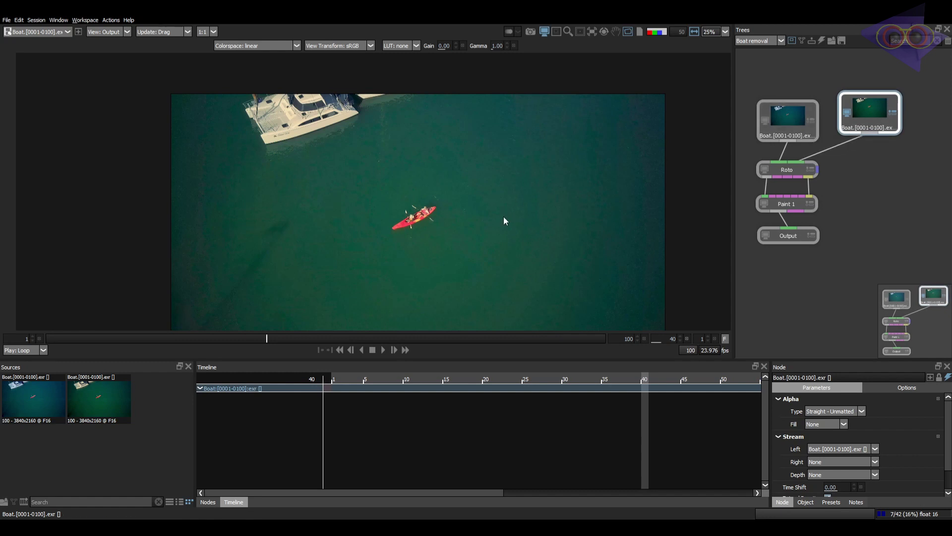
Step: Display the Roto node and compare its Output view with the graded Background view, close up and at full frame
{"action": "left_click_drag", "start_coordinate": [504, 216], "coordinate": [493, 209]}
{"action": "left_click", "coordinate": [786, 169]}
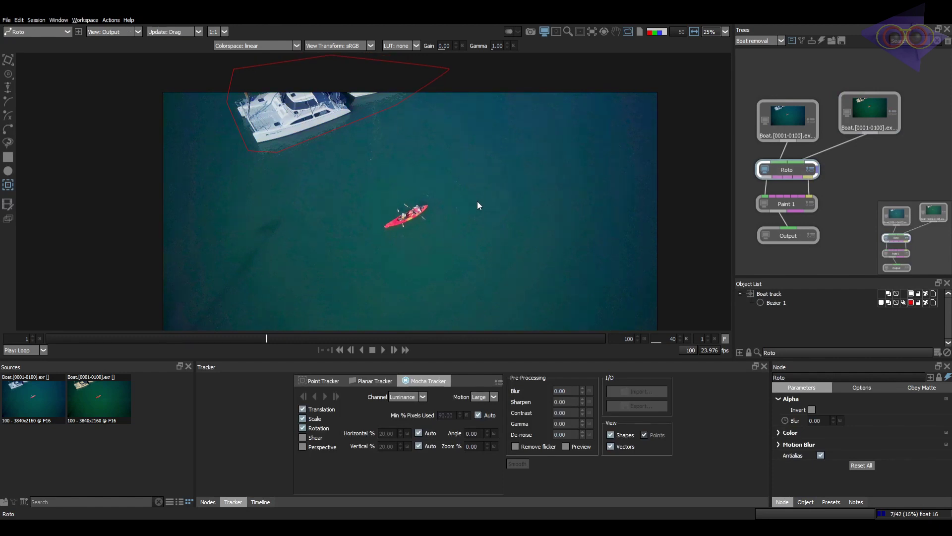
{"action": "scroll", "coordinate": [349, 164], "scroll_direction": "up", "scroll_amount": 2}
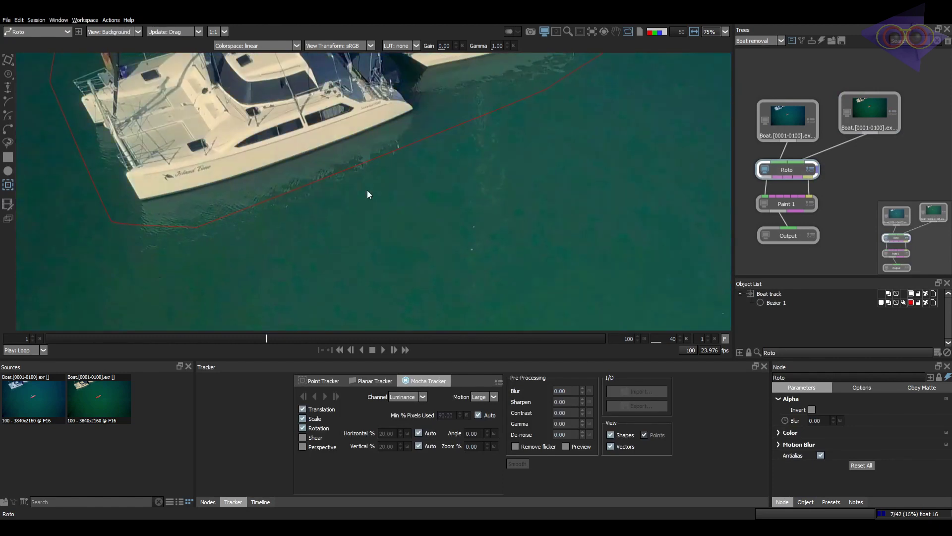
{"action": "scroll", "coordinate": [317, 194], "scroll_direction": "down", "scroll_amount": 1}
{"action": "scroll", "coordinate": [371, 151], "scroll_direction": "down", "scroll_amount": 1}
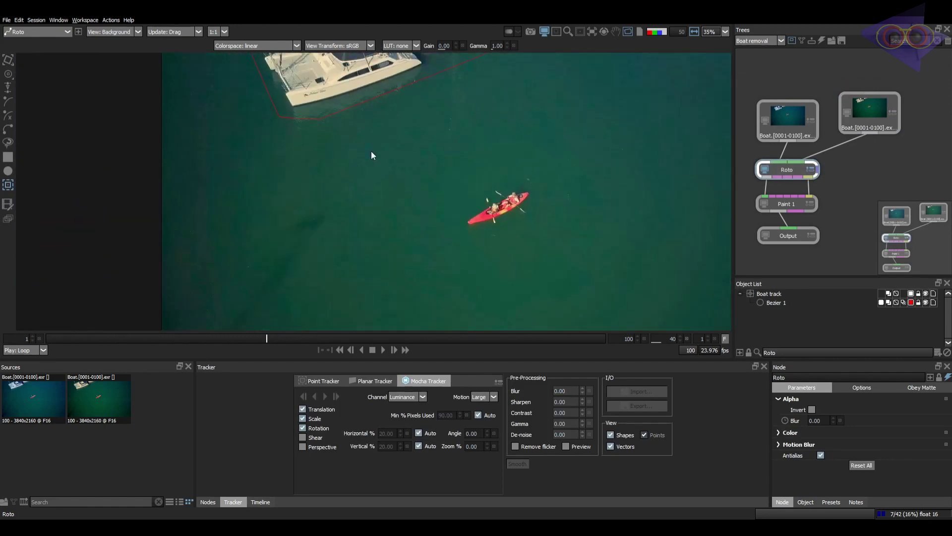
{"action": "scroll", "coordinate": [310, 180], "scroll_direction": "up", "scroll_amount": 4}
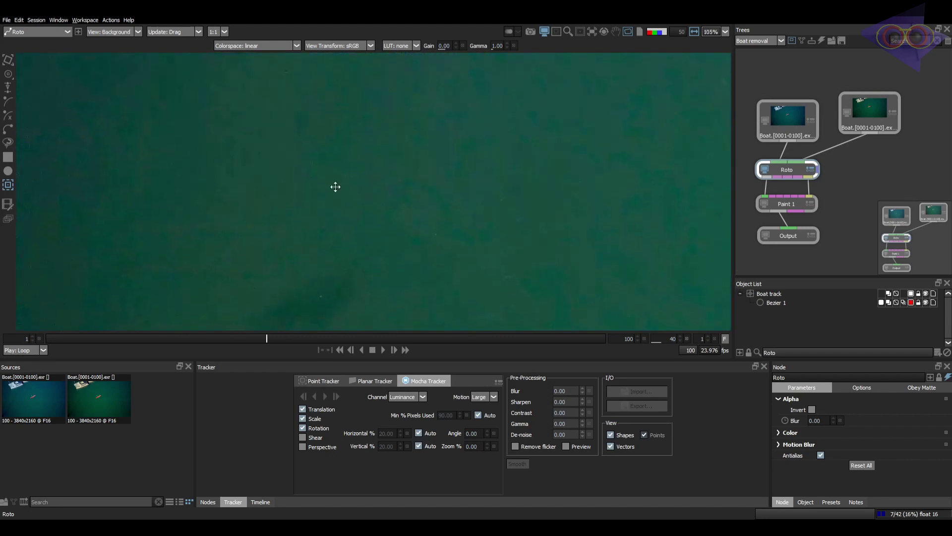
{"action": "scroll", "coordinate": [333, 187], "scroll_direction": "down", "scroll_amount": 2}
{"action": "left_click_drag", "start_coordinate": [334, 187], "coordinate": [353, 218]}
{"action": "key", "text": "1"}
{"action": "key", "text": "b"}
{"action": "scroll", "coordinate": [353, 206], "scroll_direction": "down", "scroll_amount": 1}
{"action": "key", "text": "3"}
{"action": "scroll", "coordinate": [390, 149], "scroll_direction": "down", "scroll_amount": 3}
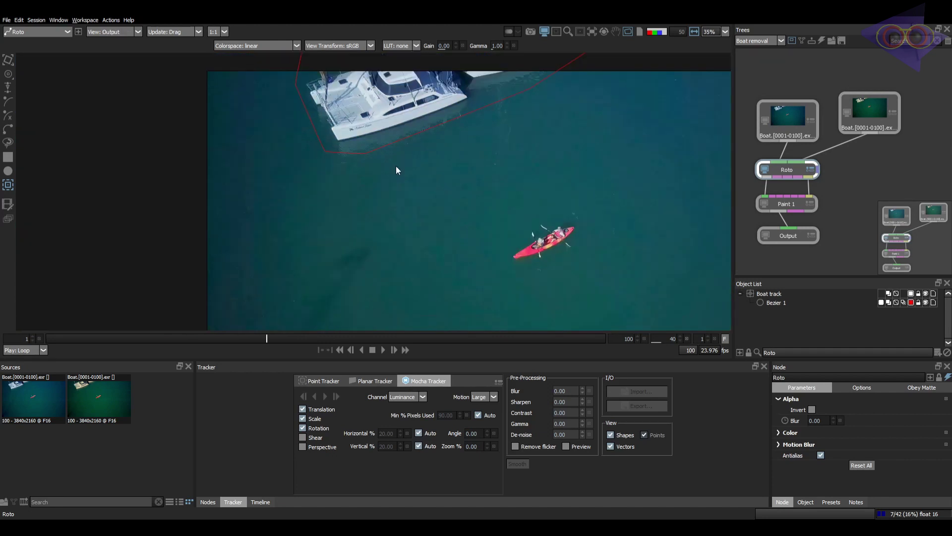
{"action": "left_click_drag", "start_coordinate": [469, 194], "coordinate": [387, 180]}
{"action": "scroll", "coordinate": [332, 133], "scroll_direction": "up", "scroll_amount": 1}
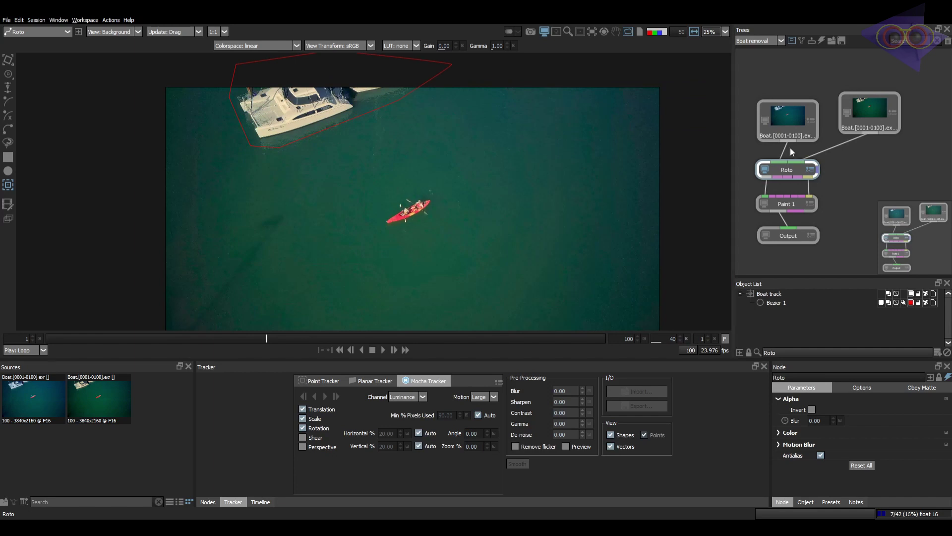
Step: Display the Paint 1 node's result and go to the start of the sequence
{"action": "left_click", "coordinate": [804, 202]}
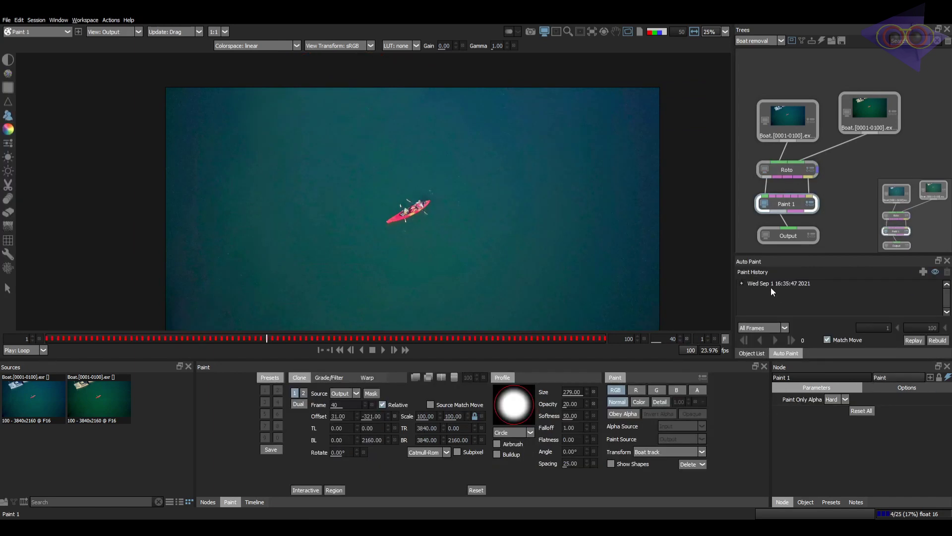
{"action": "left_click_drag", "start_coordinate": [356, 170], "coordinate": [352, 161]}
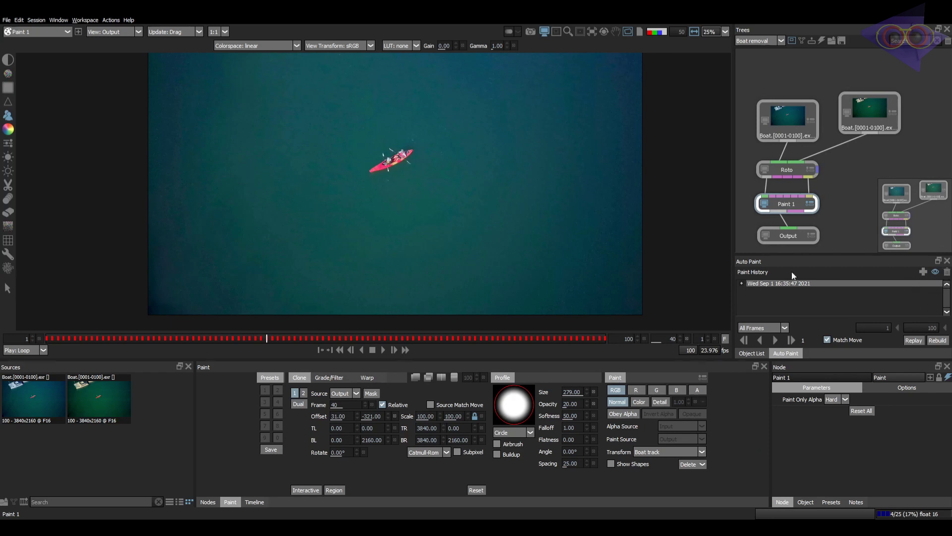
{"action": "left_click", "coordinate": [45, 340]}
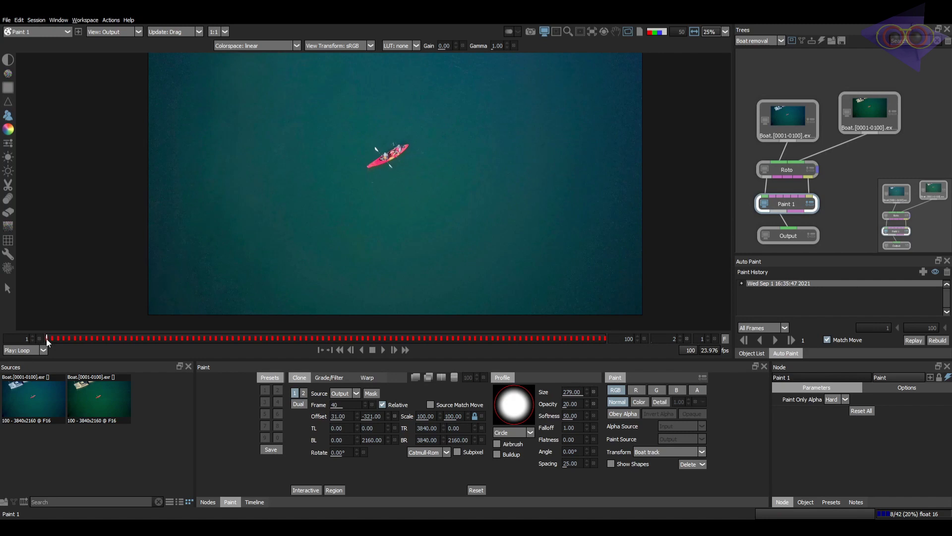
Step: Replace the blue Boat clip with the green-graded one as the Roto node's main input, moving the disconnected blue clip out of the way
{"action": "left_click", "coordinate": [859, 137]}
{"action": "key", "text": "Delete"}
{"action": "left_click_drag", "start_coordinate": [783, 127], "coordinate": [777, 102]}
{"action": "left_click_drag", "start_coordinate": [784, 120], "coordinate": [808, 129]}
{"action": "left_click_drag", "start_coordinate": [781, 92], "coordinate": [808, 49]}
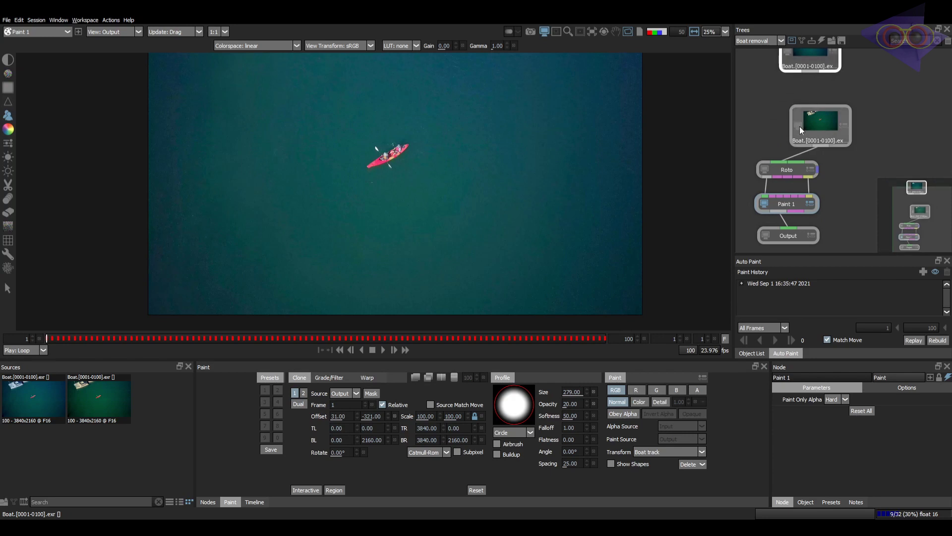
{"action": "left_click", "coordinate": [796, 124]}
{"action": "left_click_drag", "start_coordinate": [818, 123], "coordinate": [773, 121]}
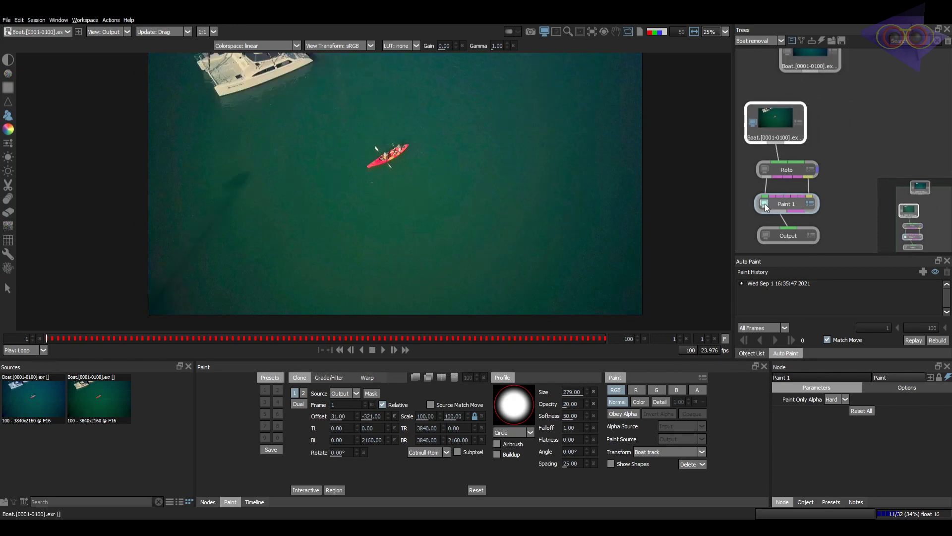
Step: View the Paint 1 output over the graded clip and step through the first frames to check the existing paint's colour
{"action": "left_click", "coordinate": [765, 203]}
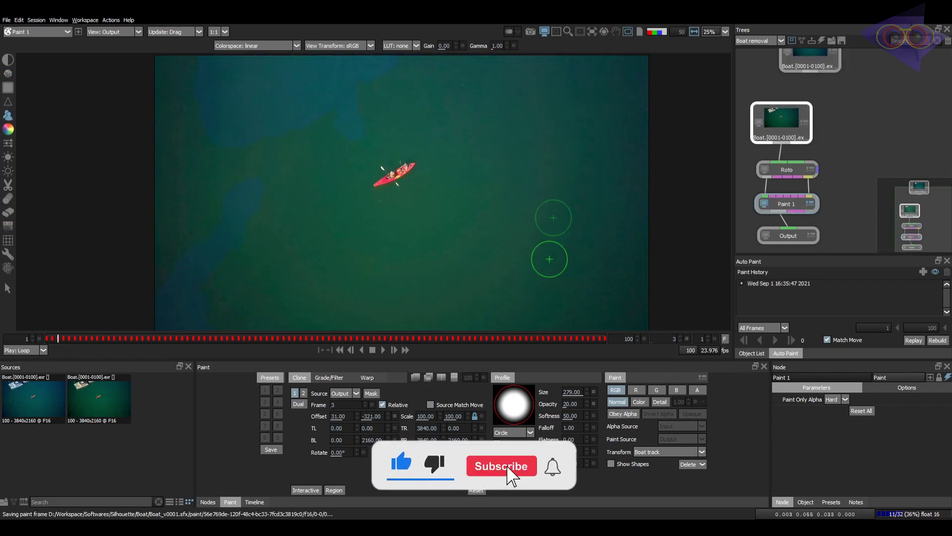
{"action": "key", "text": "z"}
{"action": "key", "text": "z"}
{"action": "key", "text": "z"}
{"action": "key", "text": "z"}
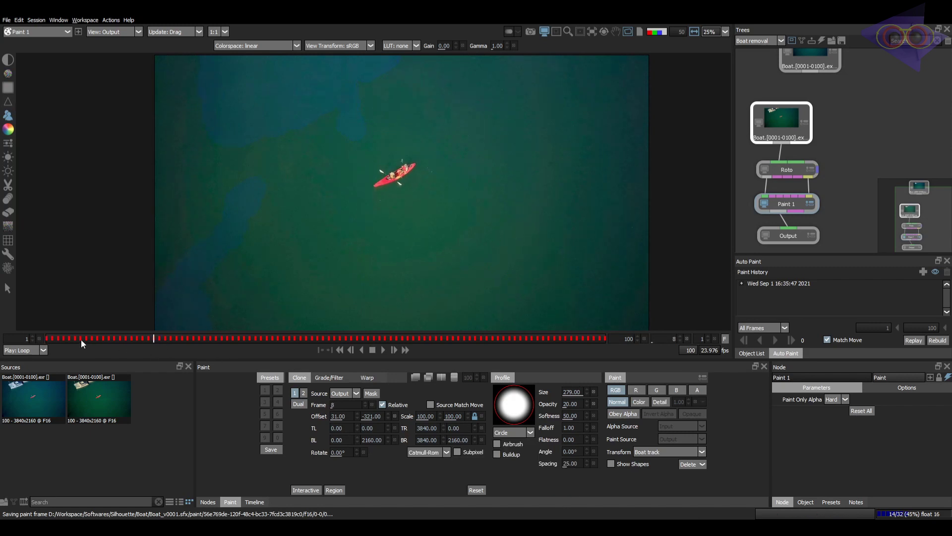
Step: Select the whole paint history group at frame 1, with All Frames and Match Move active
{"action": "left_click", "coordinate": [776, 283]}
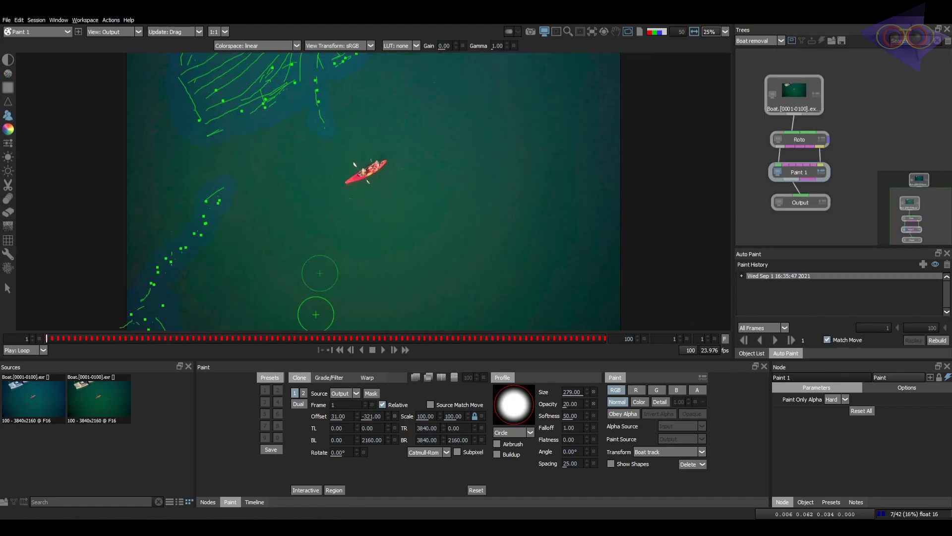
{"action": "left_click_drag", "start_coordinate": [407, 285], "coordinate": [407, 291]}
{"action": "left_click", "coordinate": [399, 257]}
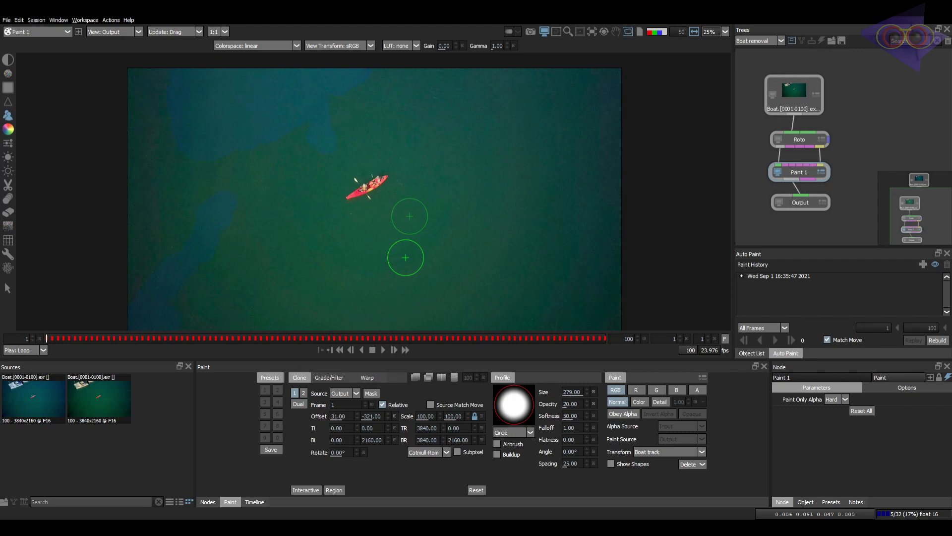
{"action": "left_click", "coordinate": [791, 276]}
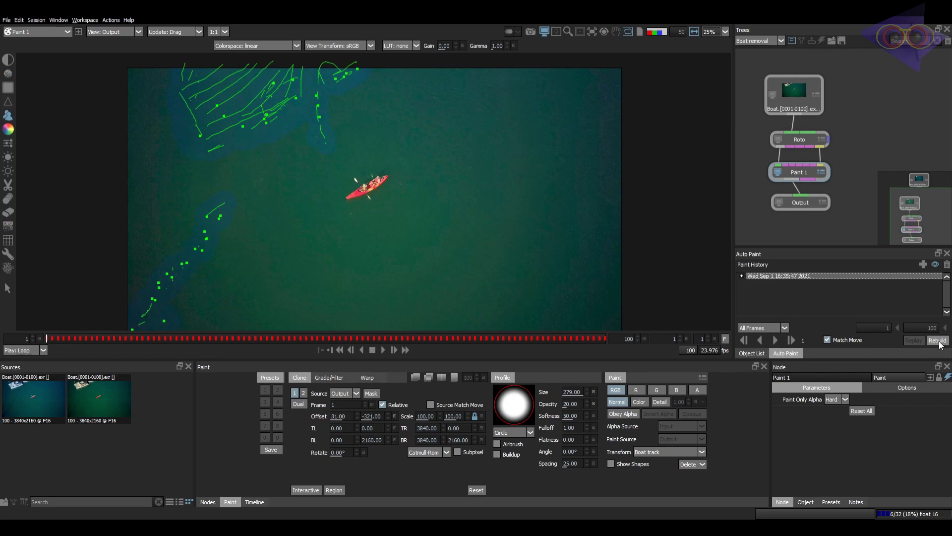
{"action": "left_click", "coordinate": [918, 342]}
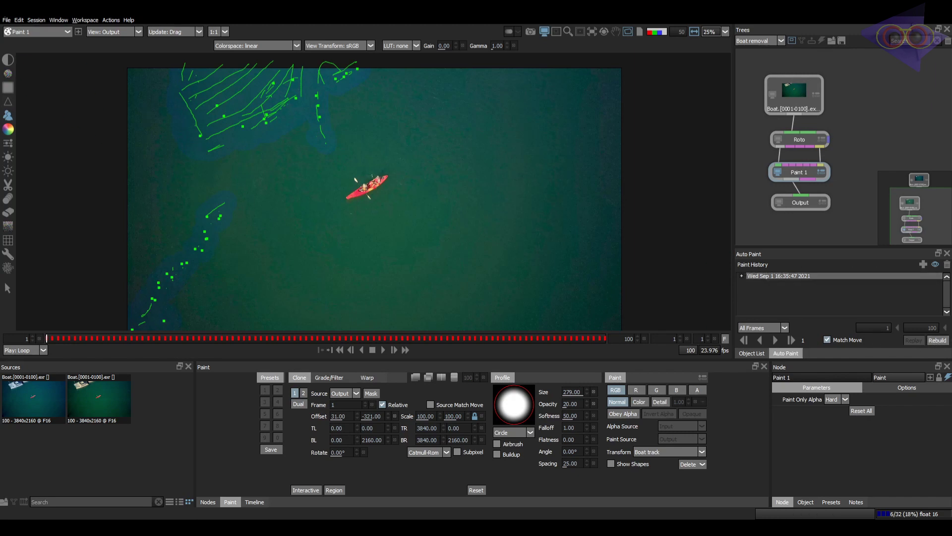
Step: Save the project as a new version named Boat_v0002 in the same folder
{"action": "left_click", "coordinate": [7, 21]}
{"action": "left_click", "coordinate": [38, 70]}
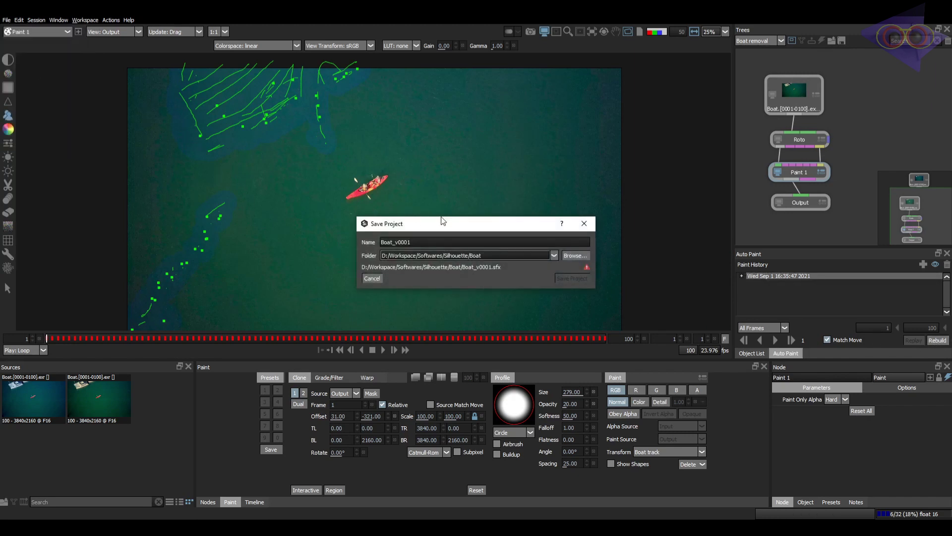
{"action": "type", "text": "2"}
{"action": "key", "text": "Return"}
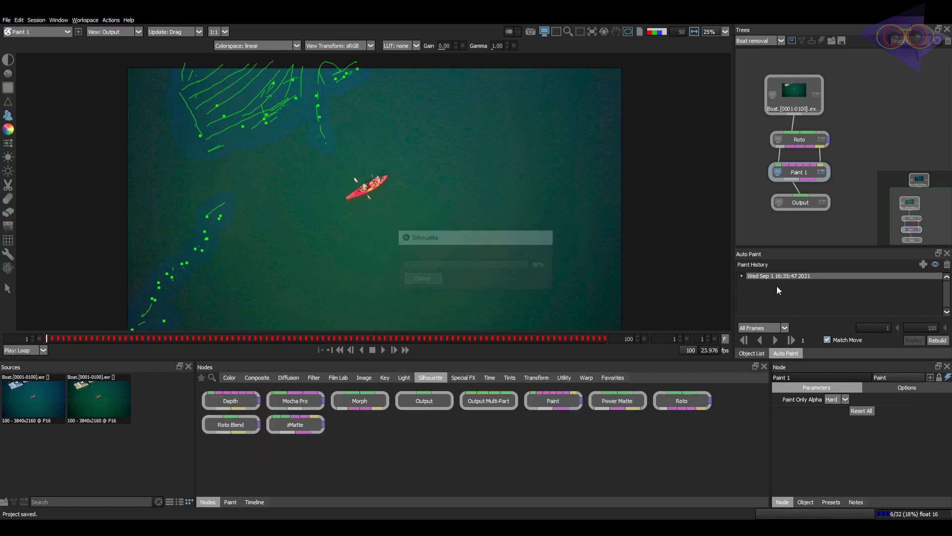
Step: Rebuild the recorded paint on all frames (1-100) and scrub through the sequence to check the result on the graded clip
{"action": "left_click", "coordinate": [936, 341]}
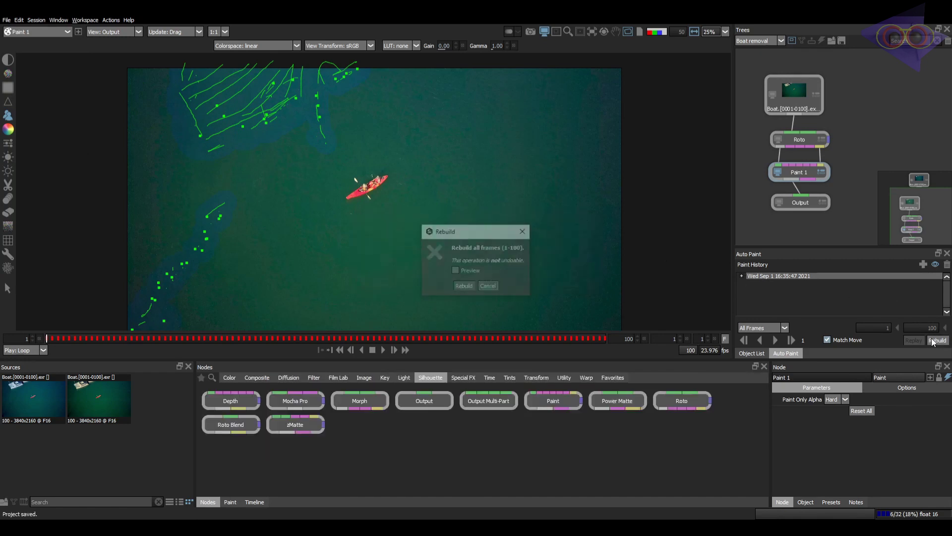
{"action": "left_click", "coordinate": [467, 288]}
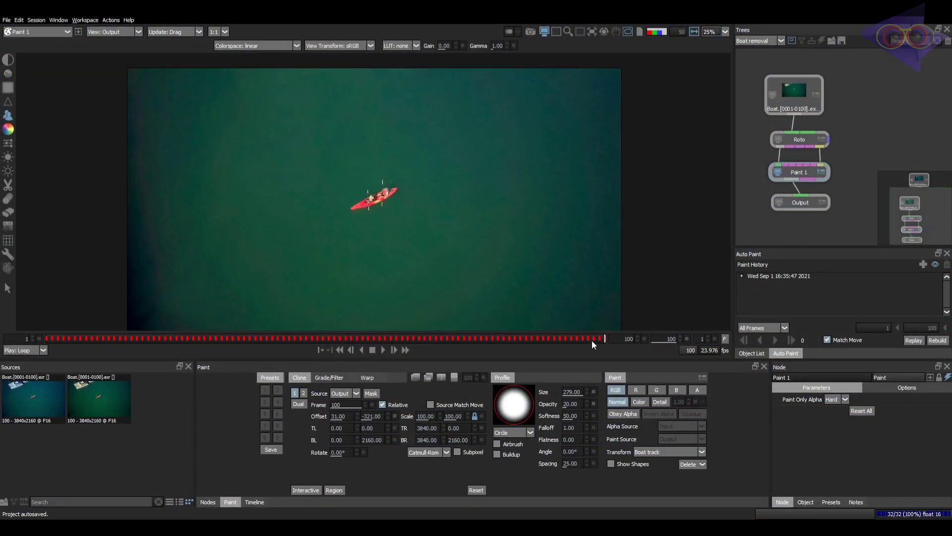
{"action": "left_click_drag", "start_coordinate": [510, 331], "coordinate": [104, 359]}
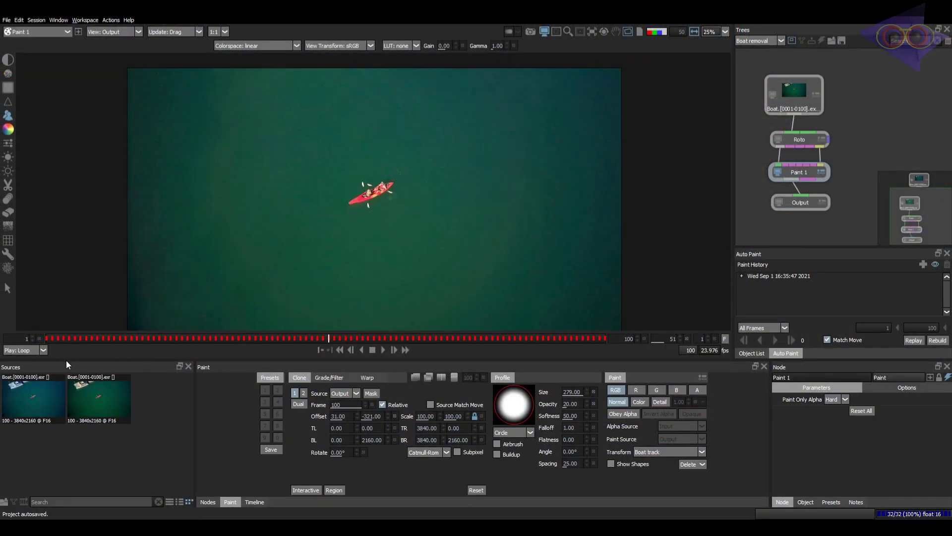
{"action": "left_click_drag", "start_coordinate": [213, 338], "coordinate": [565, 331]}
{"action": "scroll", "coordinate": [805, 129], "scroll_direction": "down", "scroll_amount": 1}
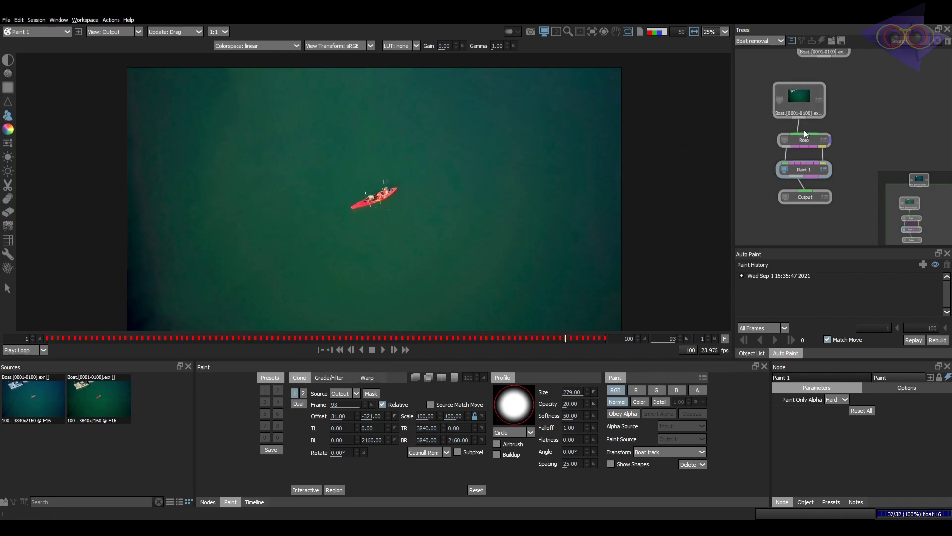
{"action": "scroll", "coordinate": [817, 114], "scroll_direction": "down", "scroll_amount": 1}
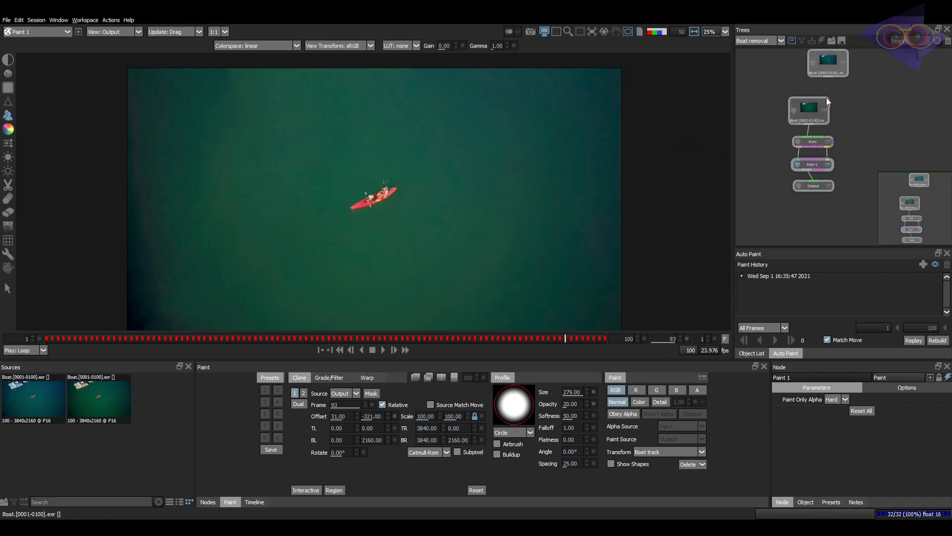